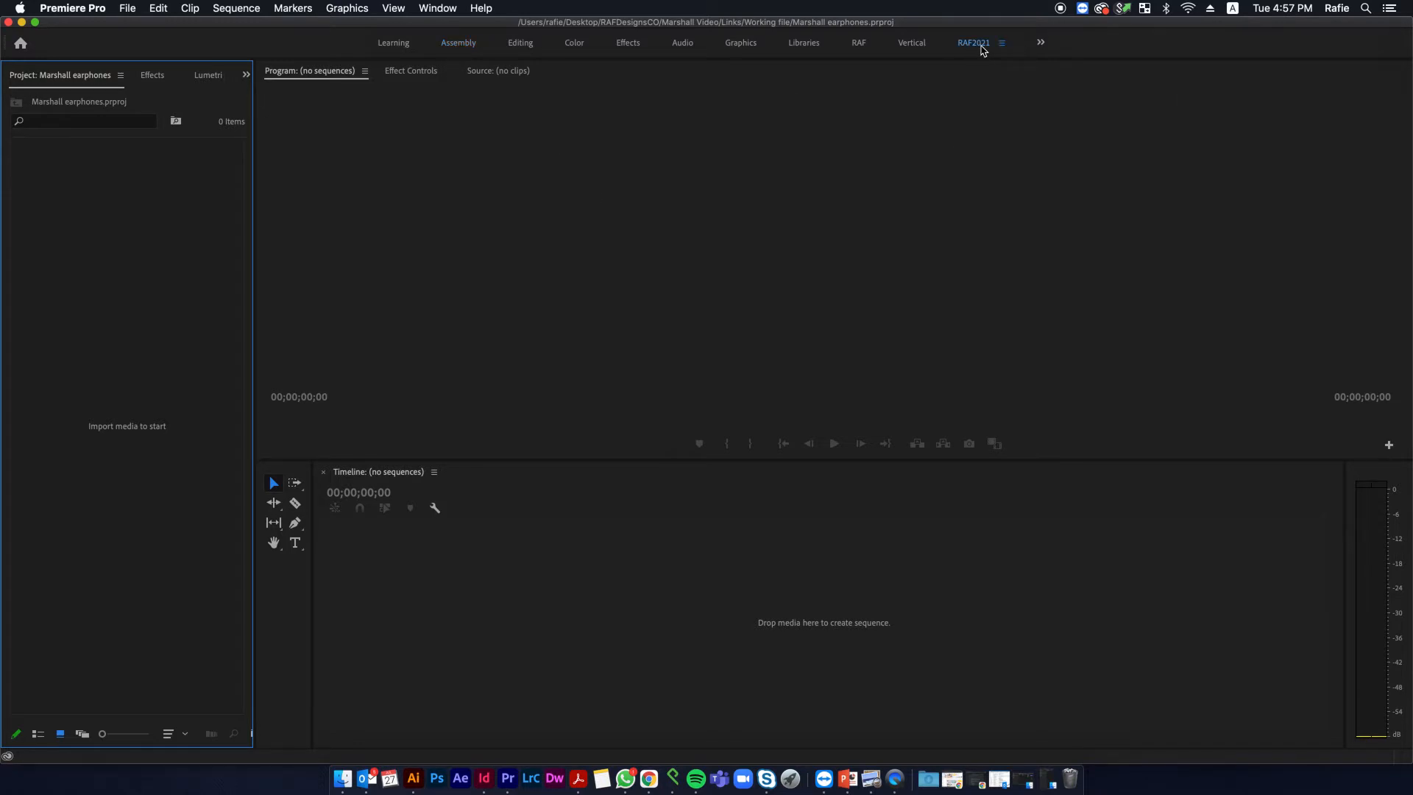
- Switch to the RAF2021 workspace and create a project bin named Raw
{"action": "left_click", "coordinate": [981, 45]}
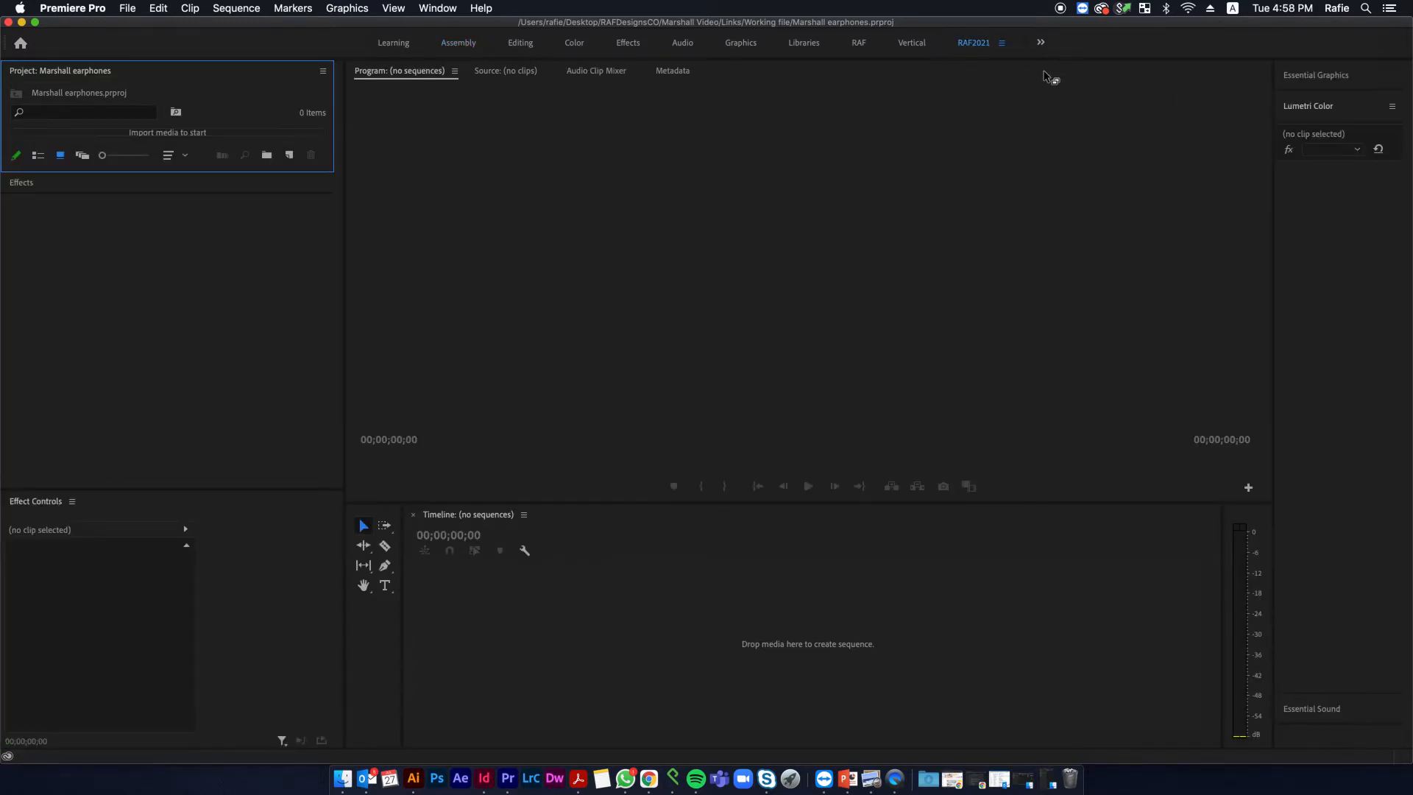
{"action": "left_click", "coordinate": [268, 155]}
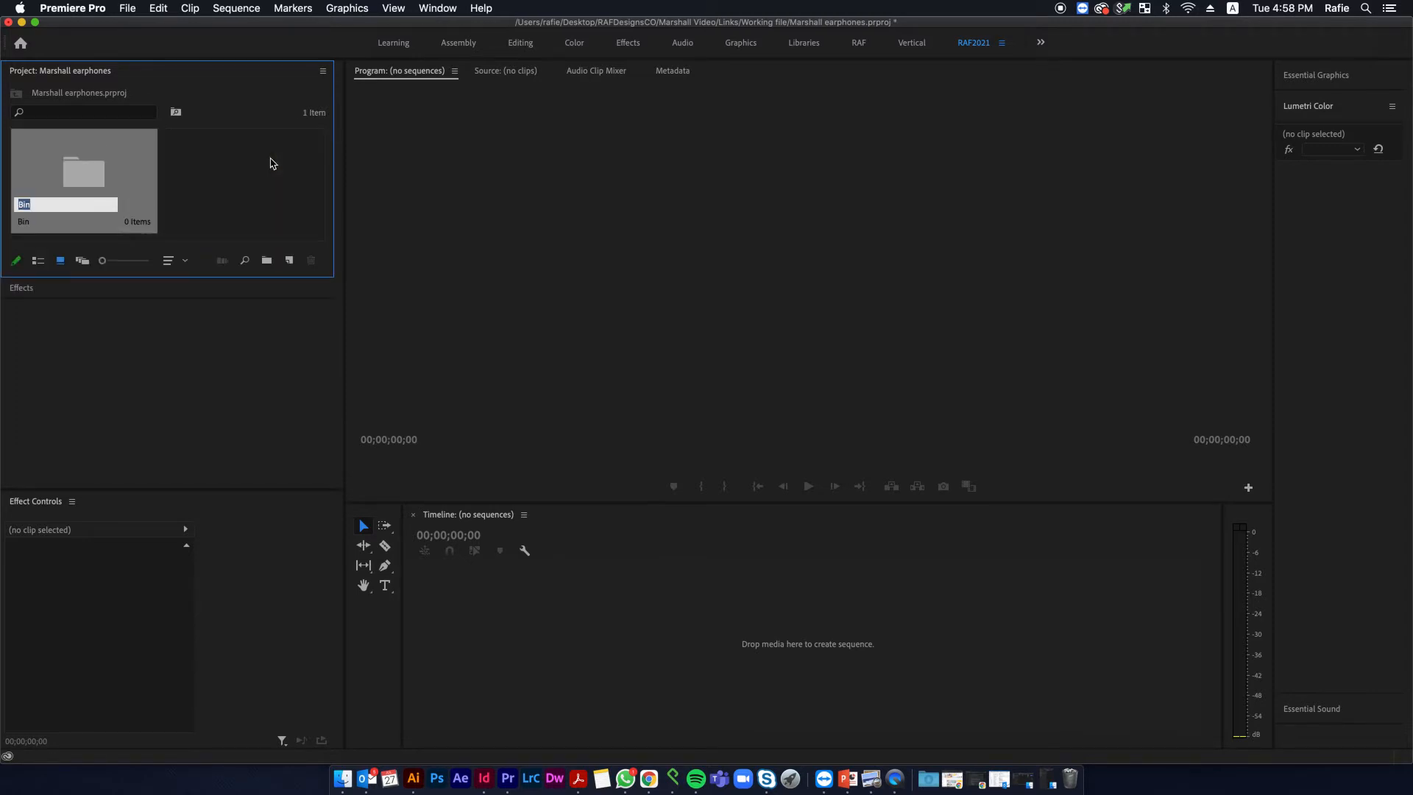
{"action": "type", "text": "Raw"}
{"action": "key", "text": "Return"}
- Import all the MP4 clips, C0005 to C0023, from the Raw Clip folder into the Raw bin
{"action": "left_click", "coordinate": [85, 166]}
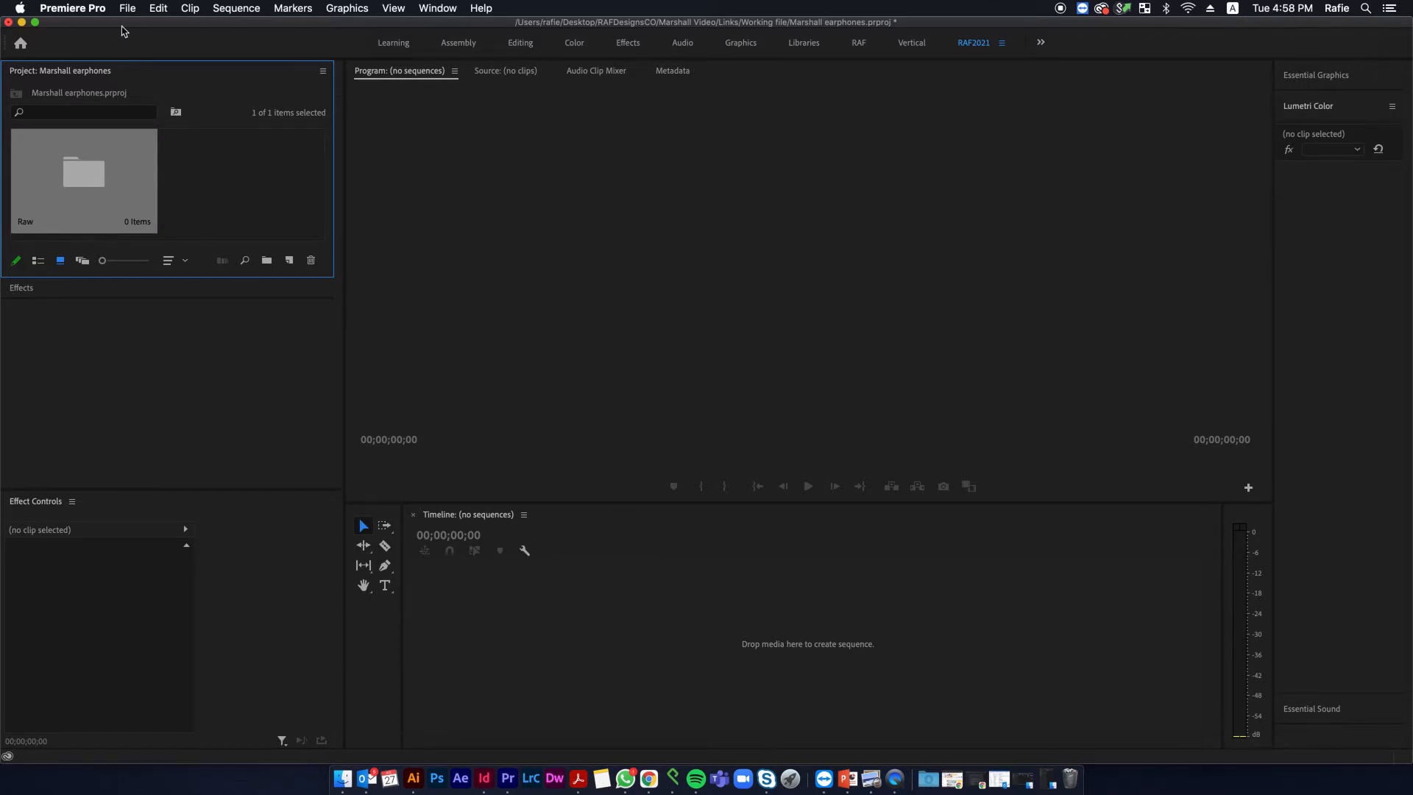
{"action": "left_click", "coordinate": [127, 8]}
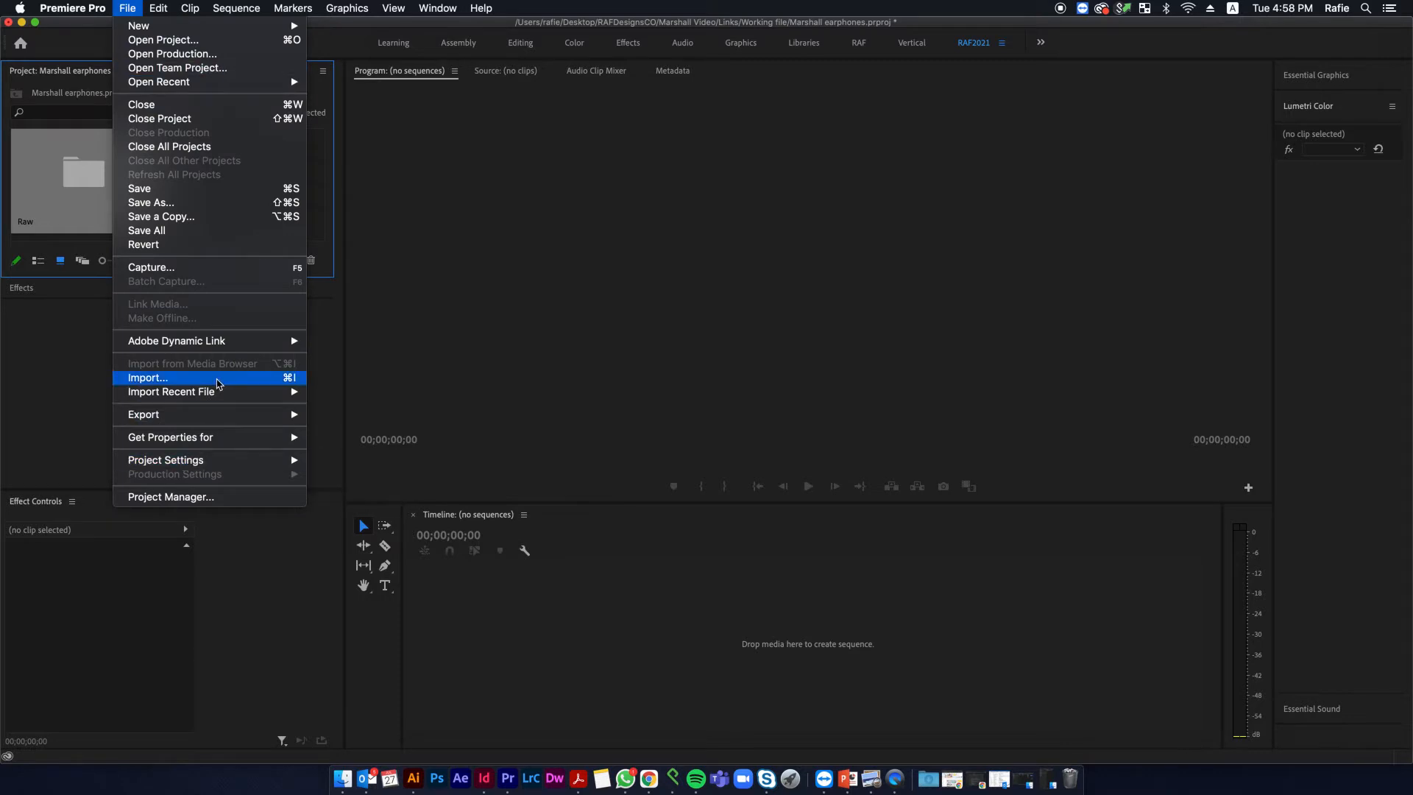
{"action": "left_click", "coordinate": [219, 381]}
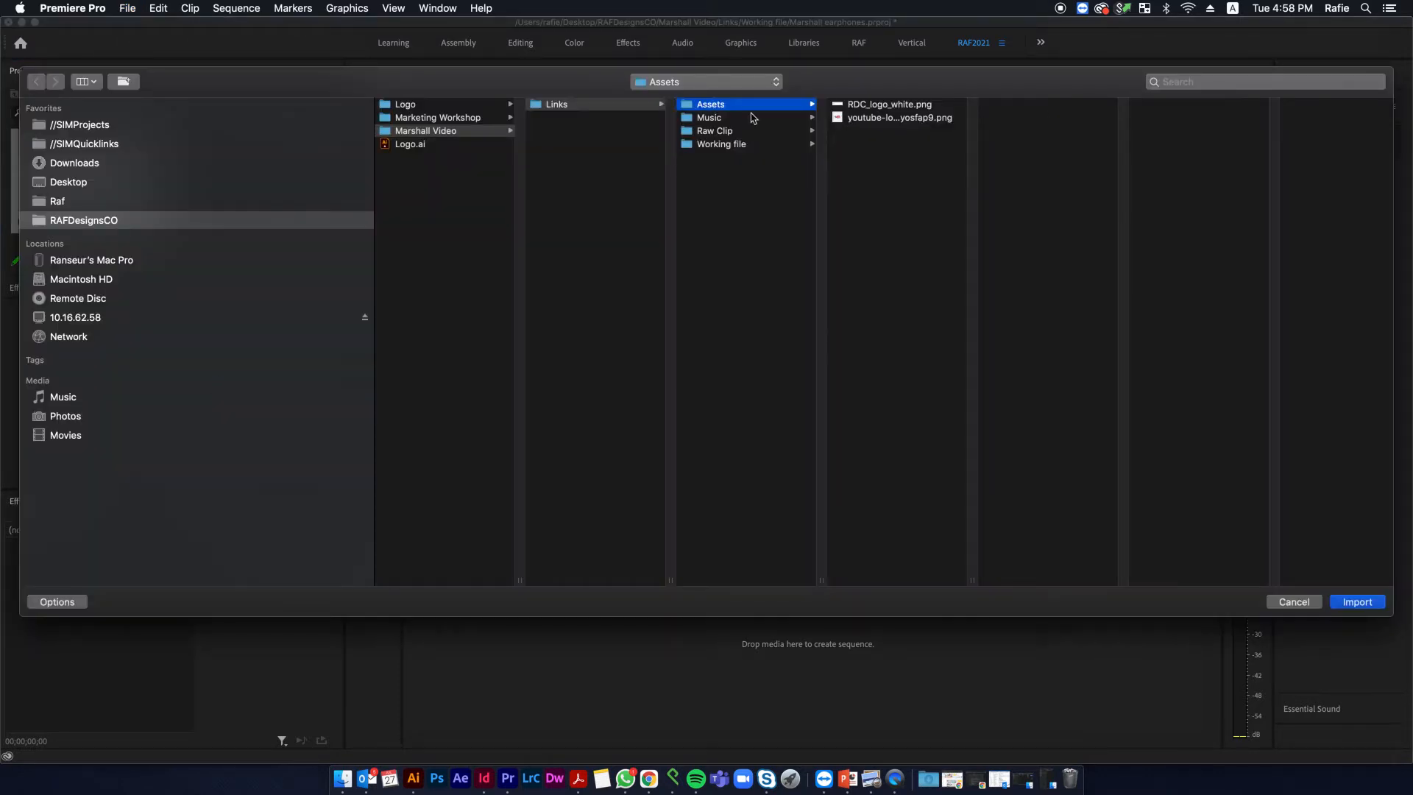
{"action": "left_click", "coordinate": [729, 131]}
{"action": "left_click_drag", "start_coordinate": [910, 497], "coordinate": [883, 315]}
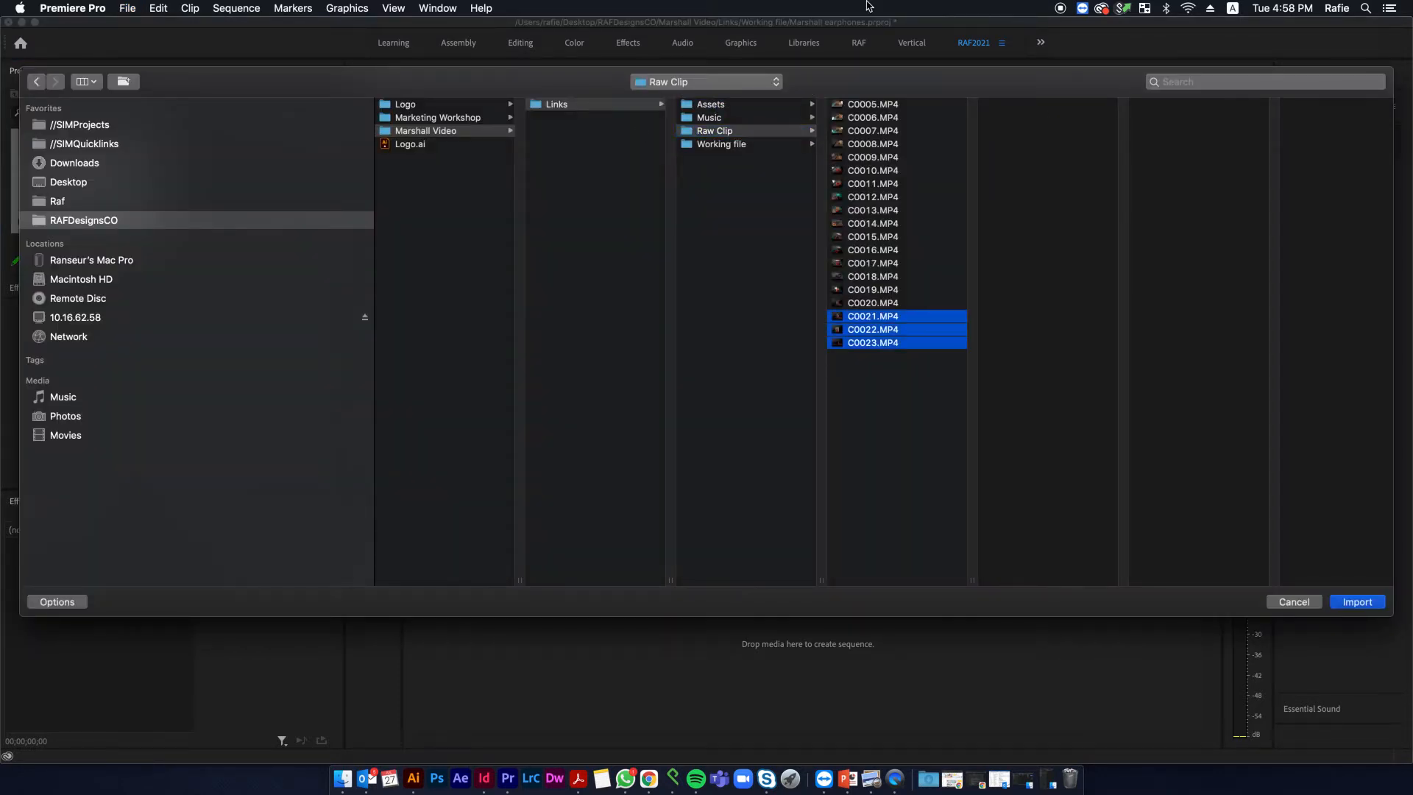
{"action": "key", "text": "super+a"}
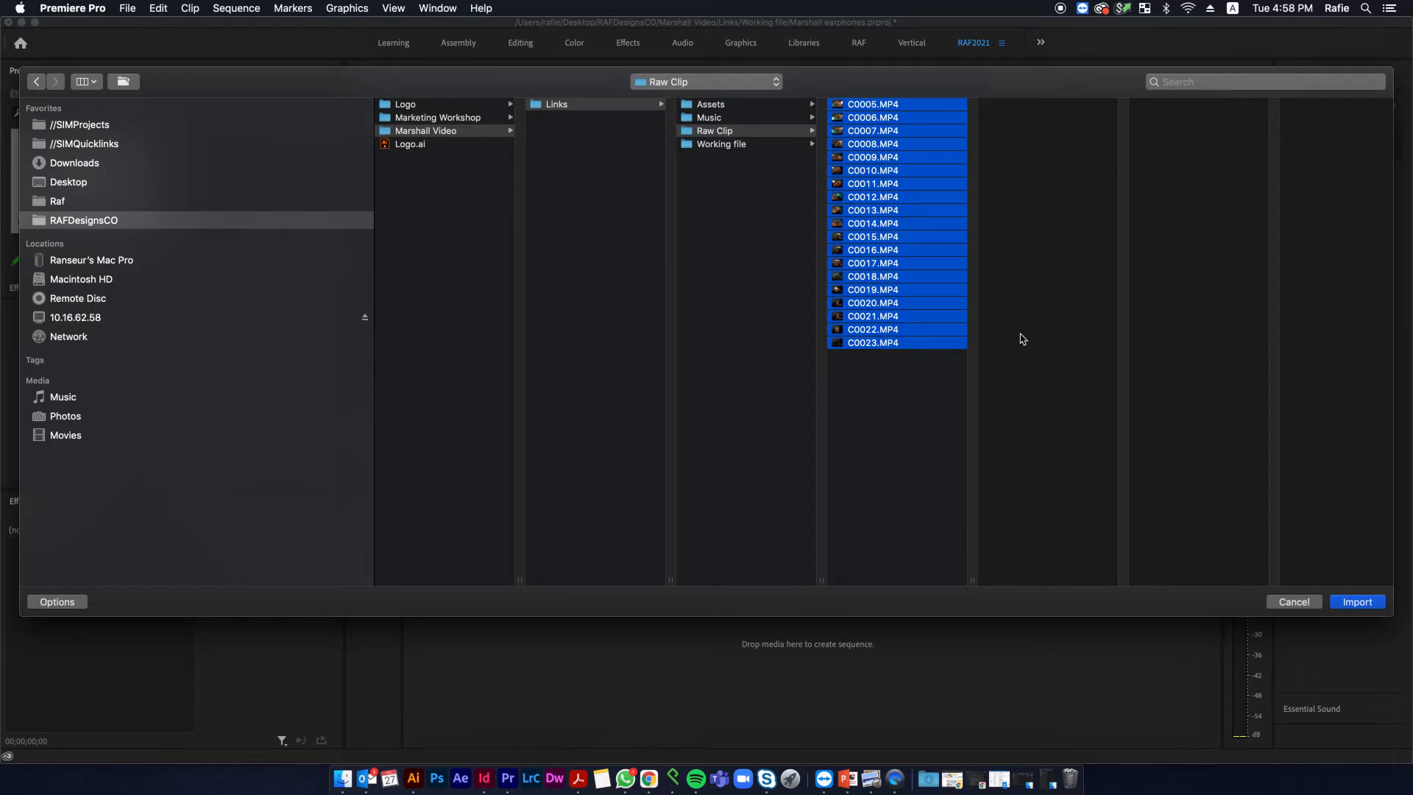
{"action": "left_click", "coordinate": [1357, 602]}
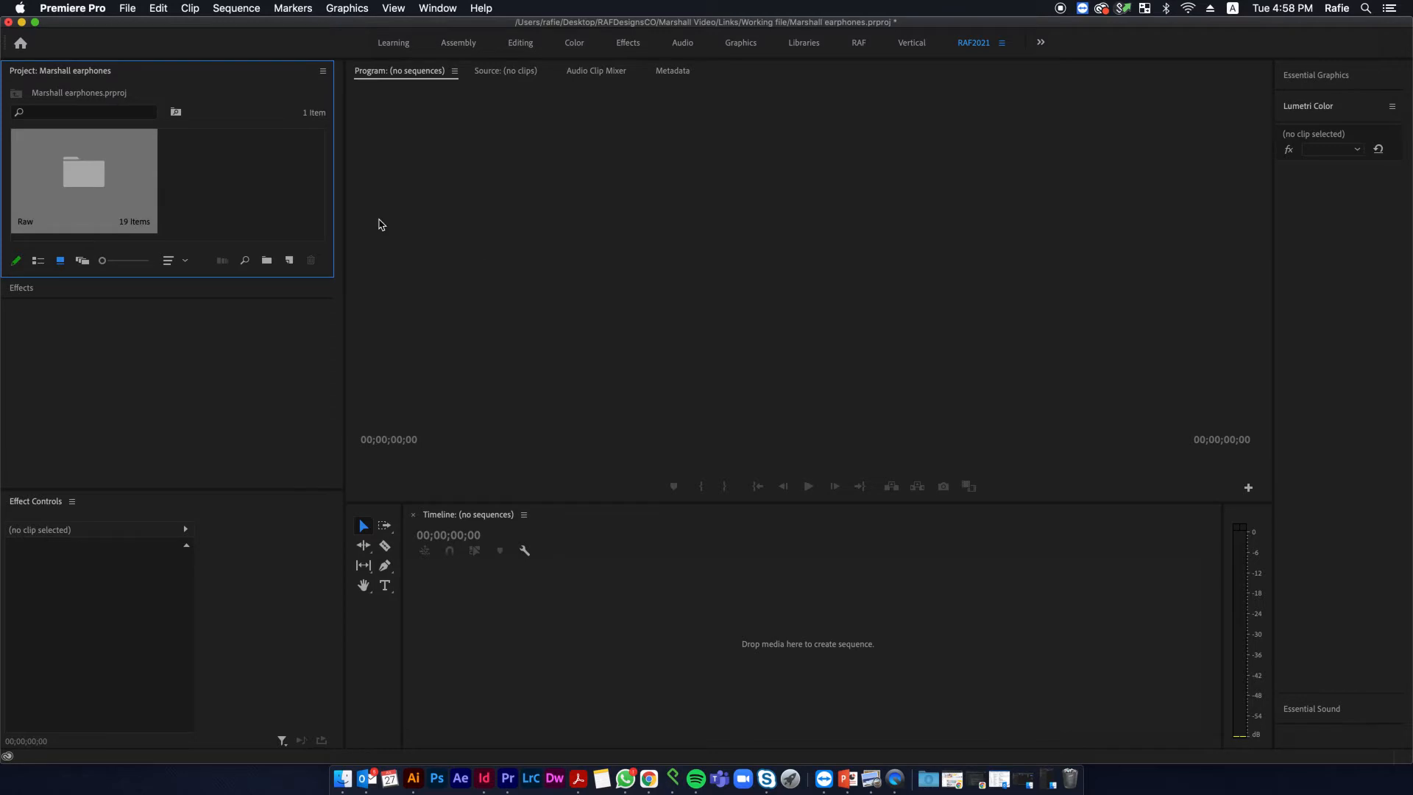
- Create a 1920 x 1080 sequence named marshall earphones with the DSLR 1080p30 preset
{"action": "left_click", "coordinate": [202, 185]}
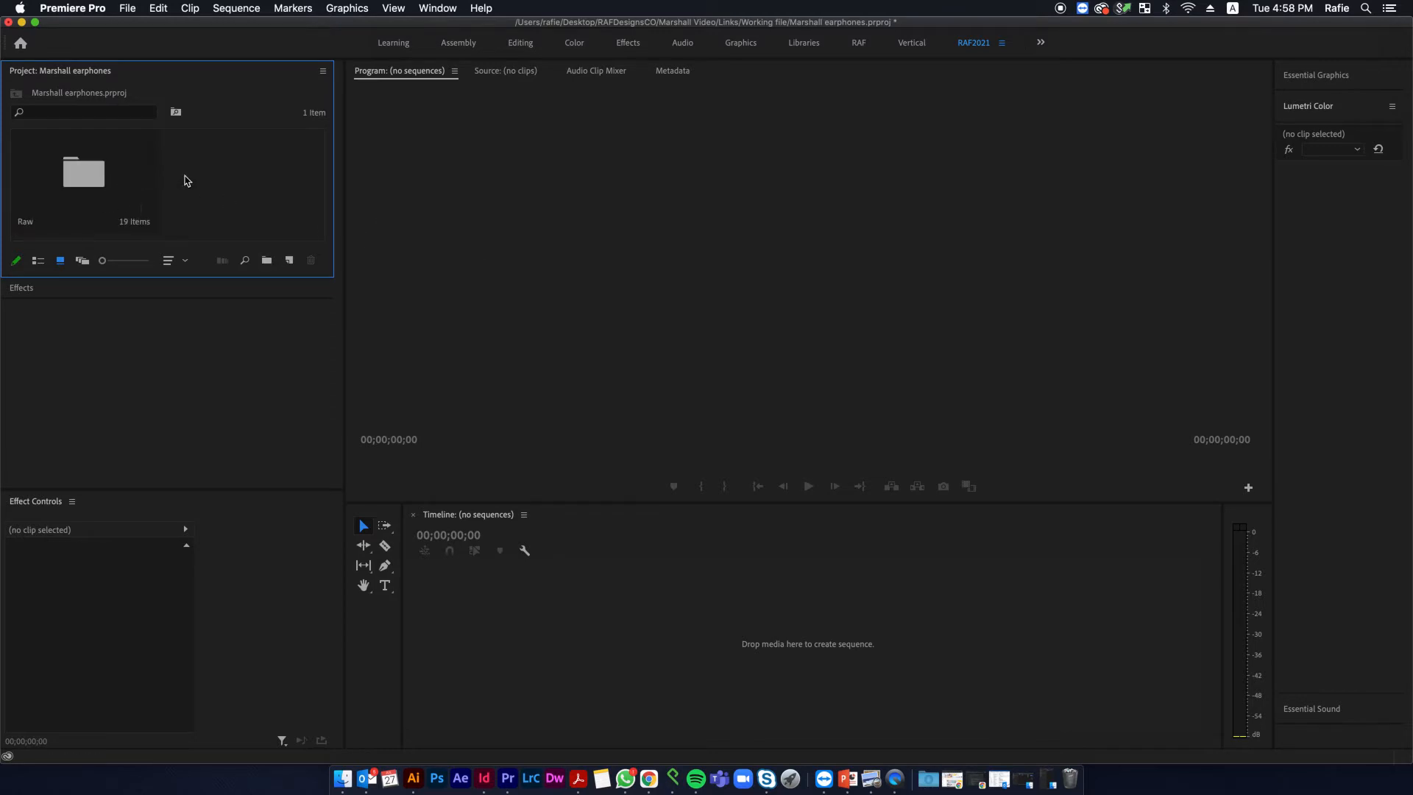
{"action": "left_click", "coordinate": [290, 262]}
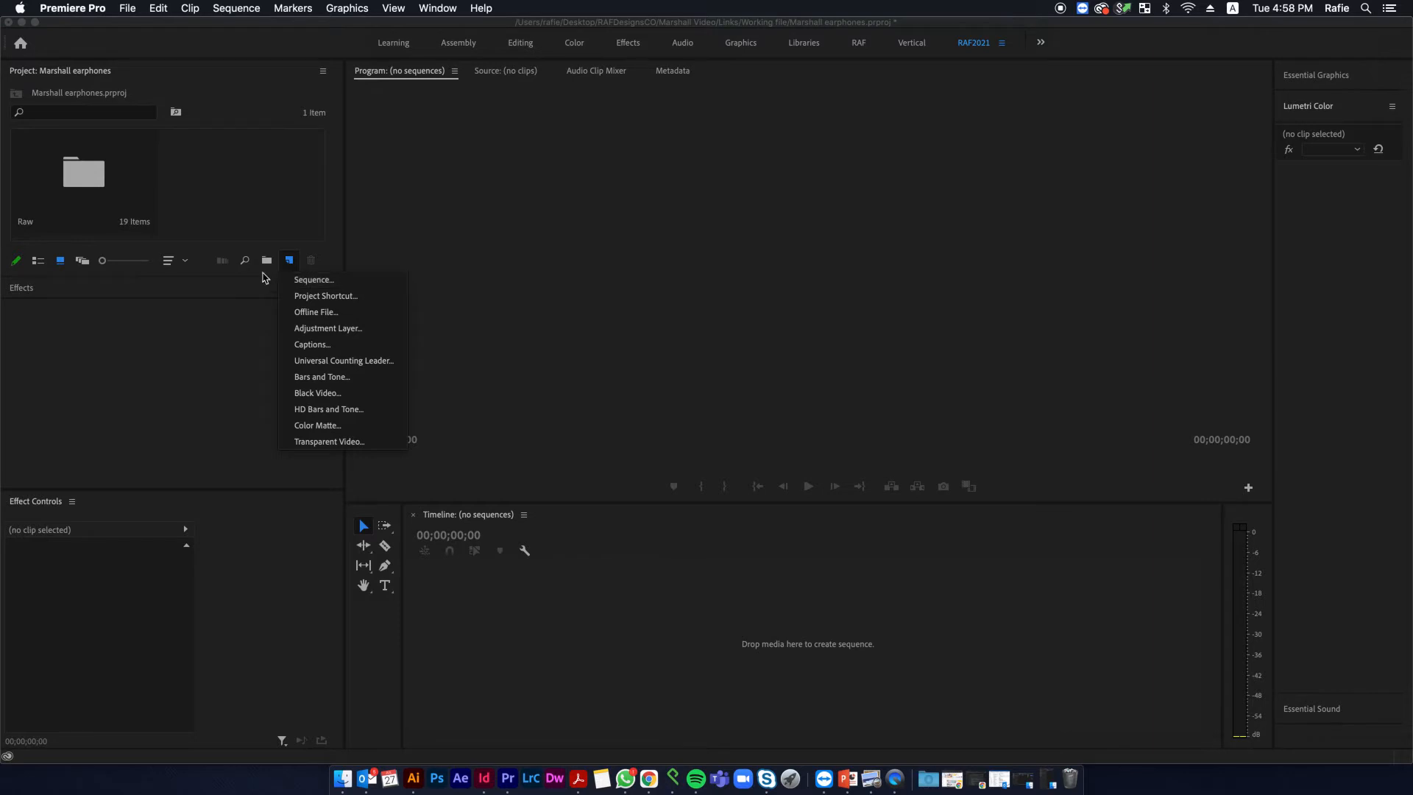
{"action": "left_click", "coordinate": [324, 281]}
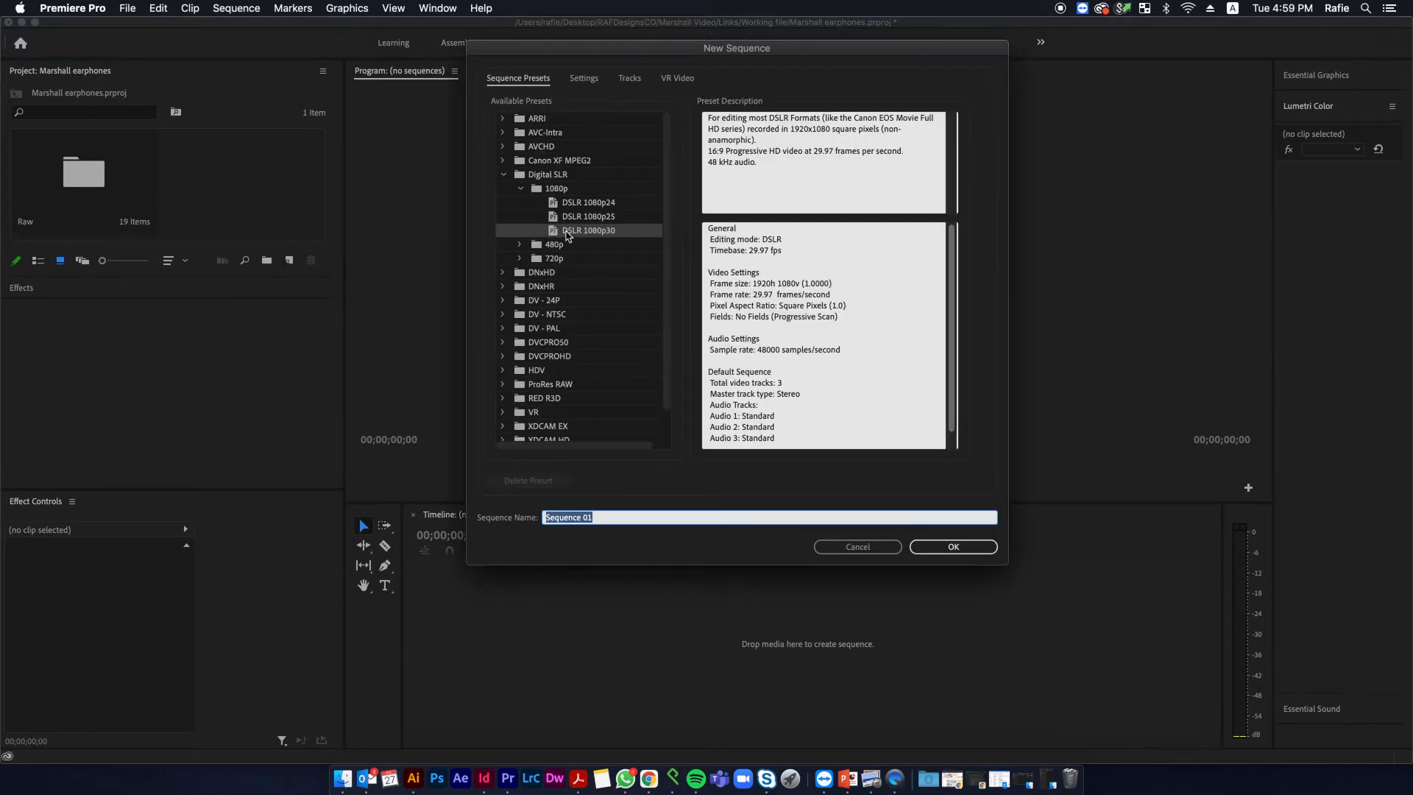
{"action": "left_click", "coordinate": [584, 79]}
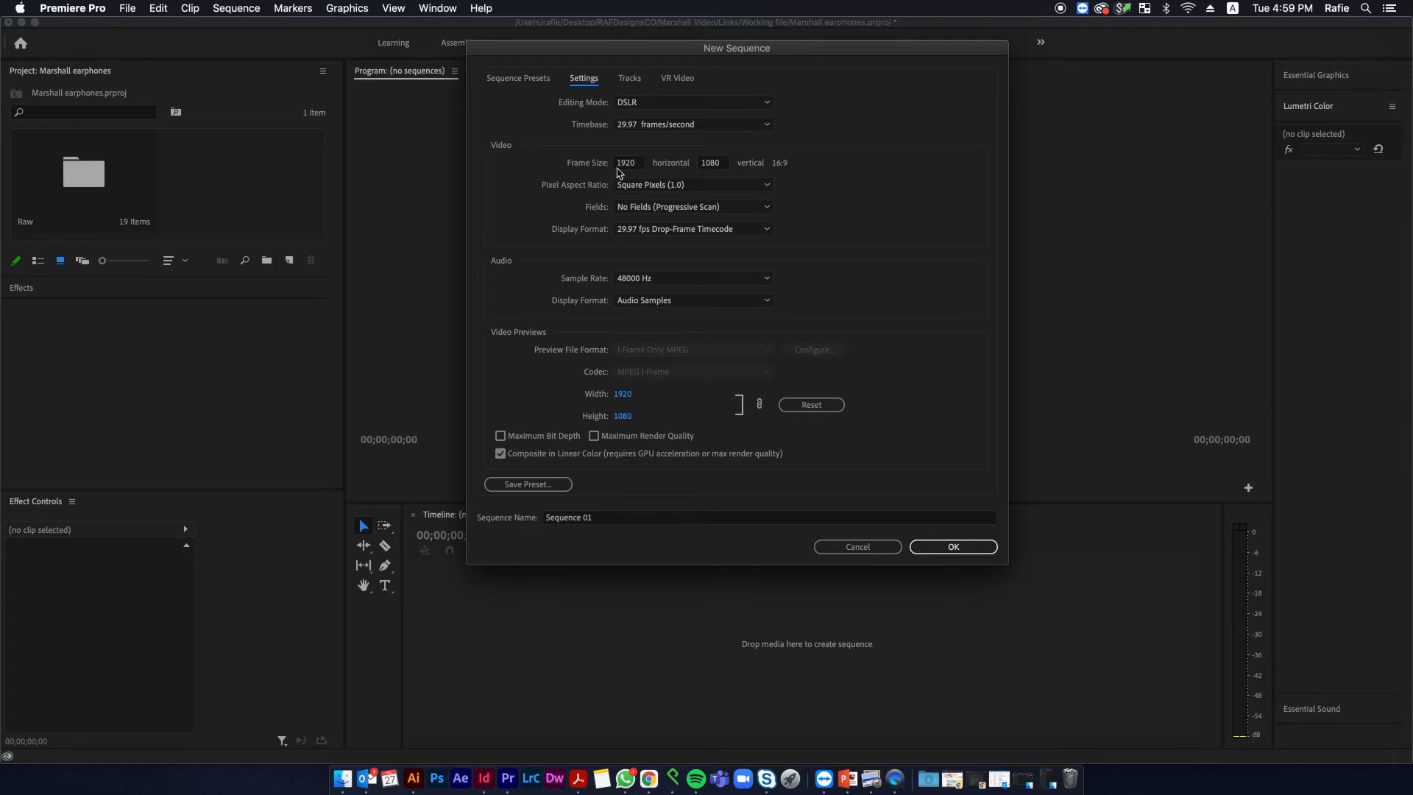
{"action": "left_click_drag", "start_coordinate": [598, 517], "coordinate": [402, 494]}
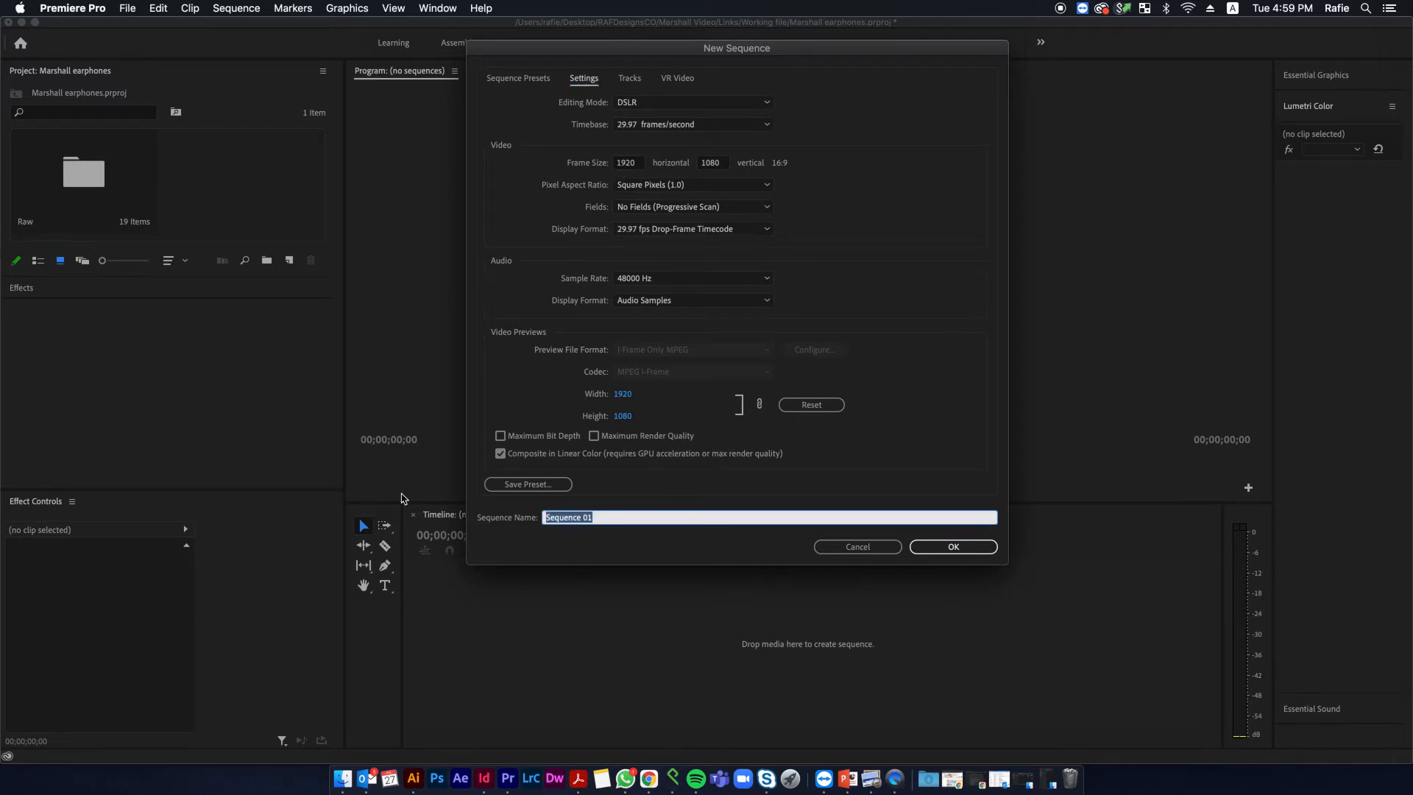
{"action": "key", "text": "BackSpace"}
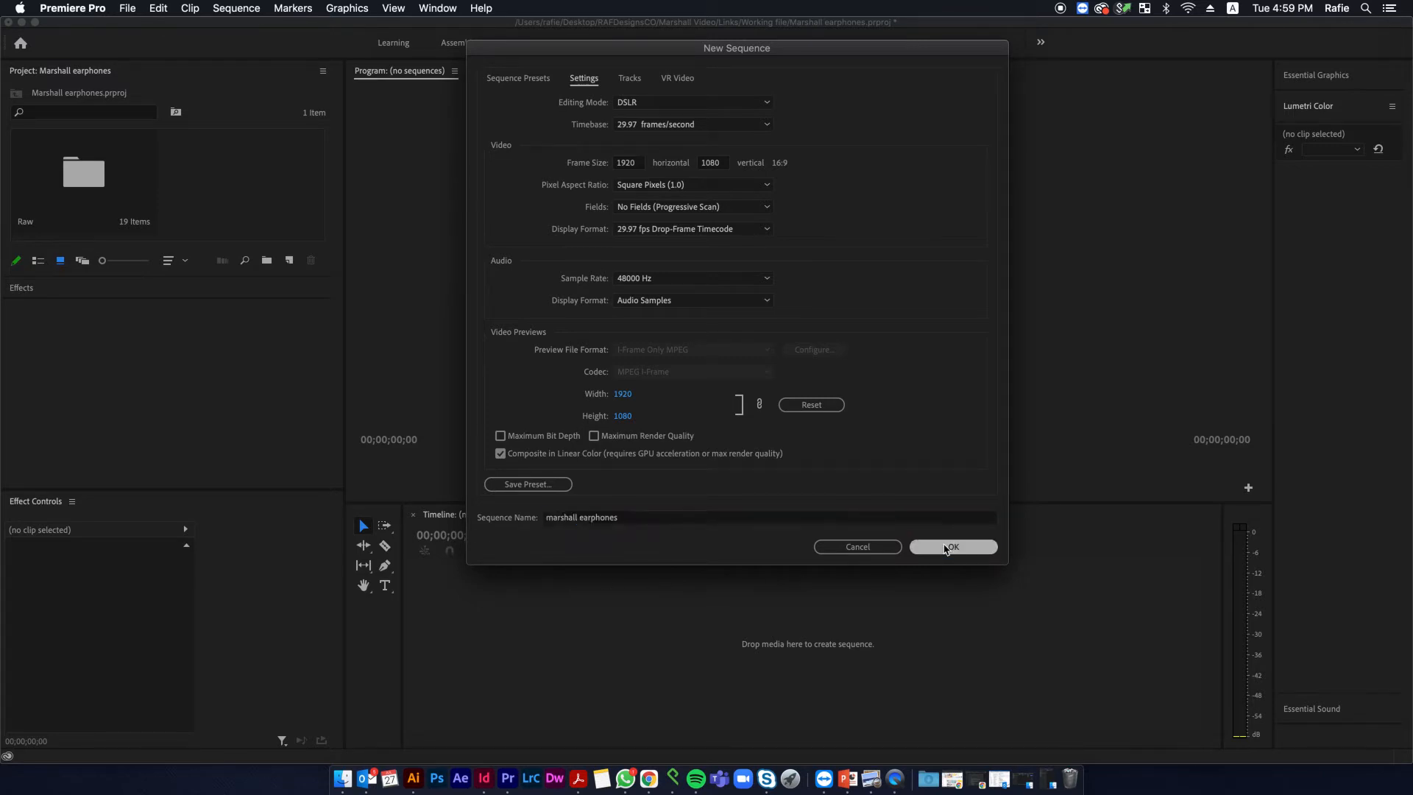
{"action": "left_click", "coordinate": [953, 546]}
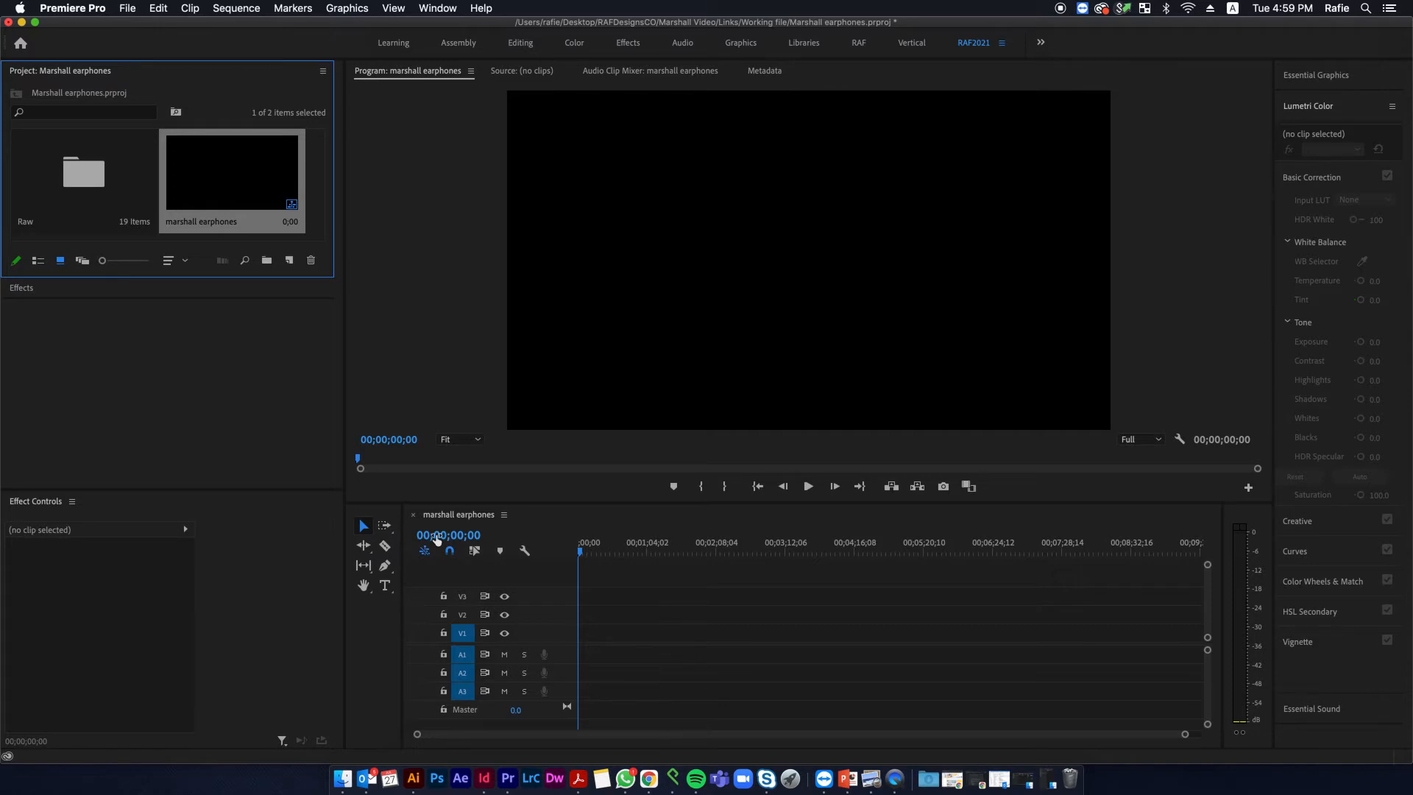
- Browse the clips in the Raw bin and open C0020.MP4 in the Source monitor
{"action": "left_click", "coordinate": [1156, 718]}
{"action": "double_click", "coordinate": [124, 155]}
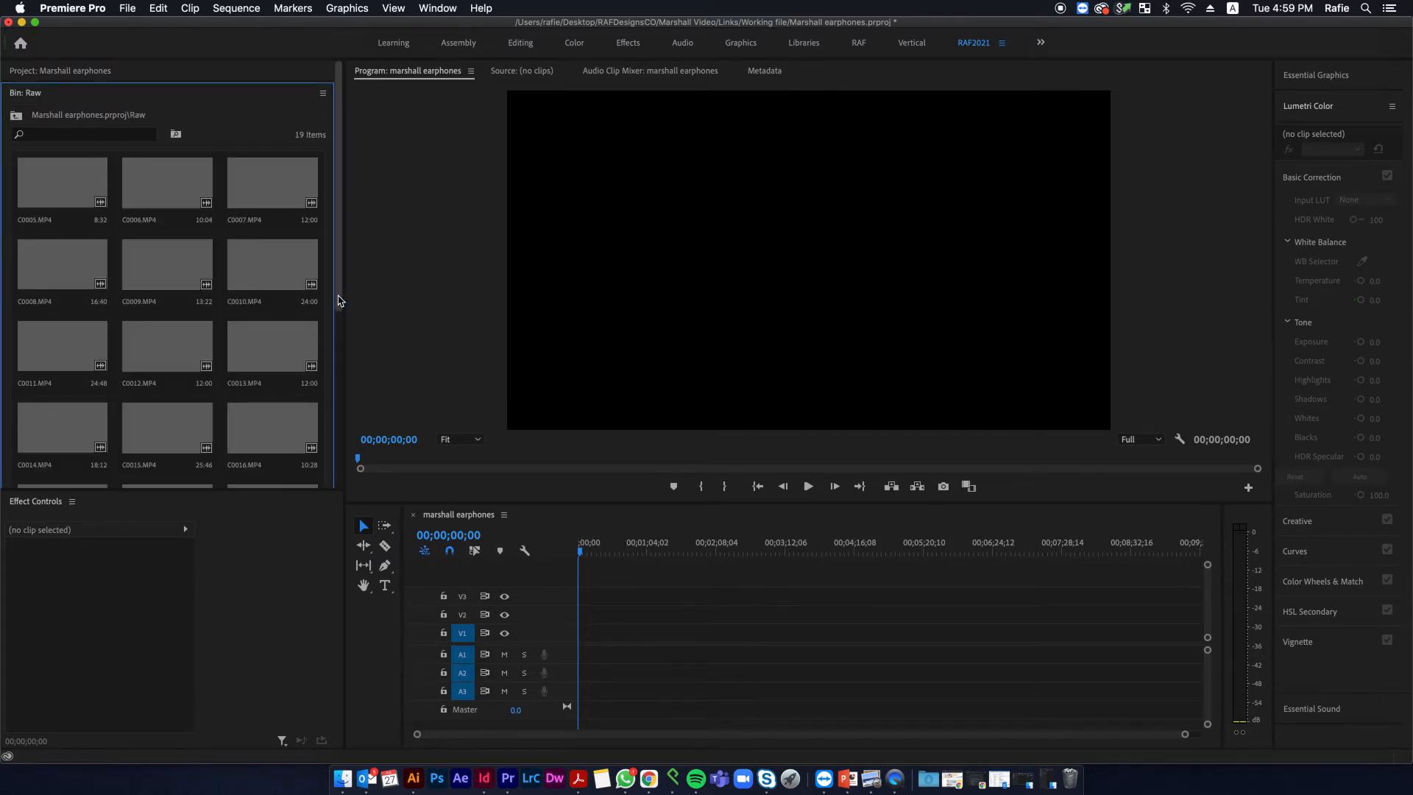
{"action": "scroll", "coordinate": [340, 300], "scroll_direction": "down", "scroll_amount": 3}
{"action": "scroll", "coordinate": [340, 300], "scroll_direction": "up", "scroll_amount": 3}
{"action": "left_click", "coordinate": [51, 189]}
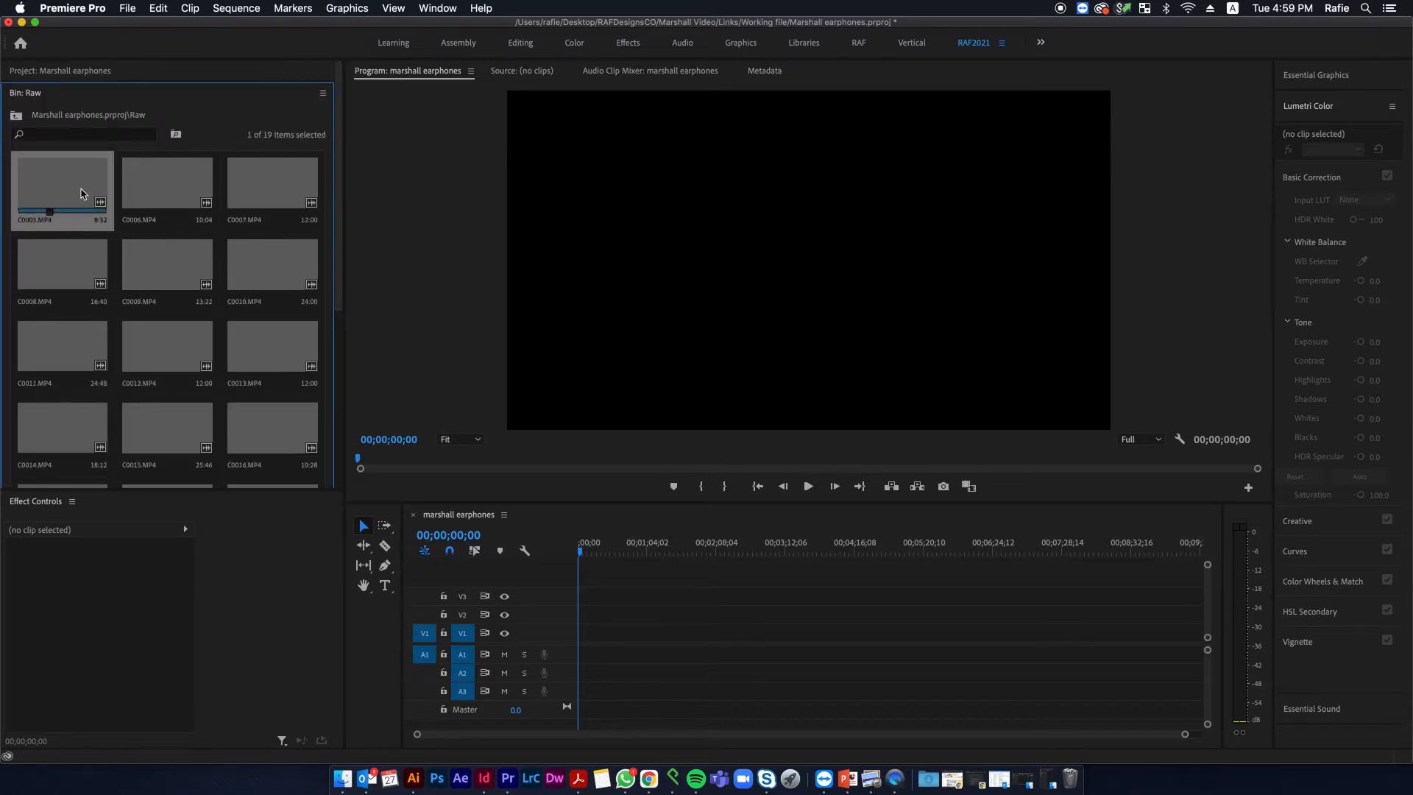
{"action": "scroll", "coordinate": [341, 432], "scroll_direction": "down", "scroll_amount": 3}
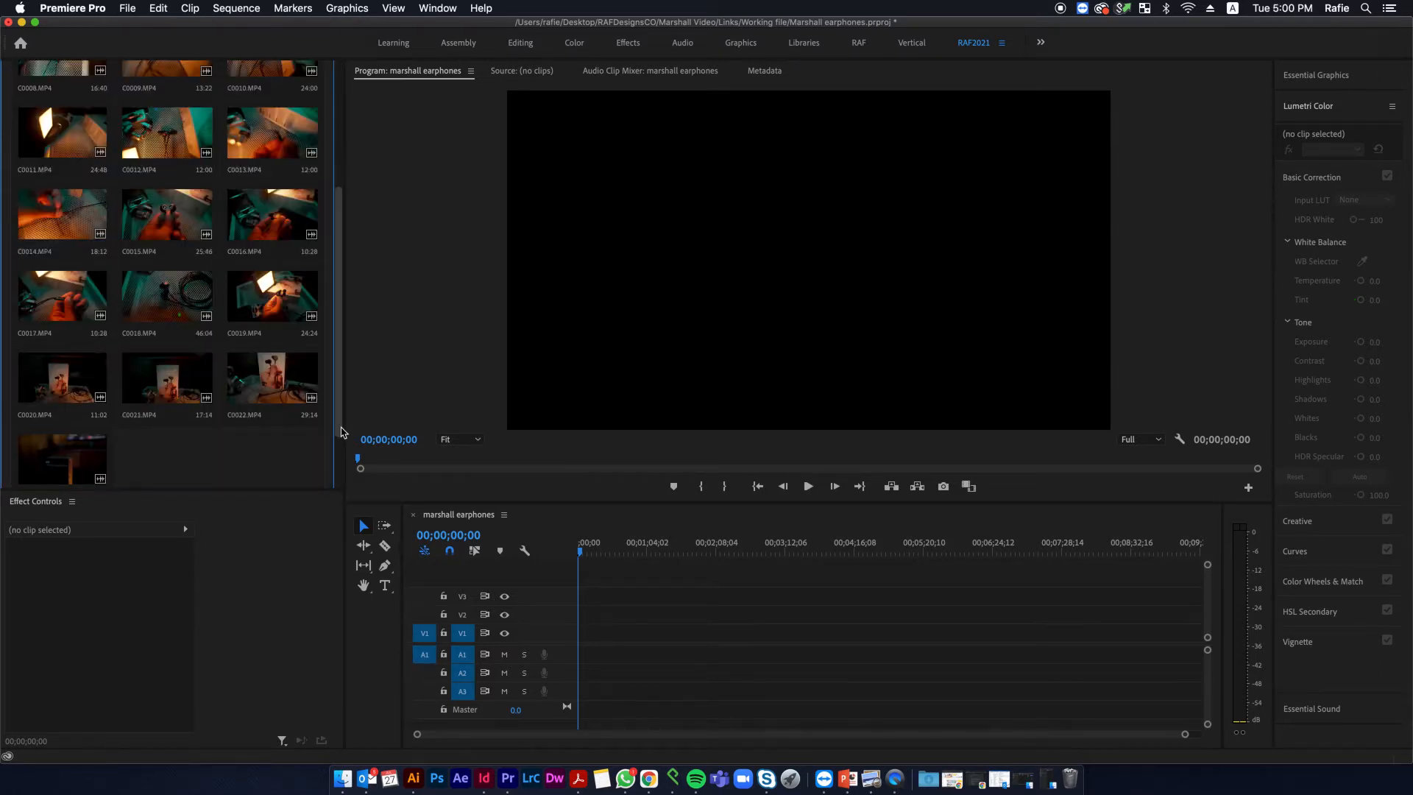
{"action": "left_click", "coordinate": [58, 398]}
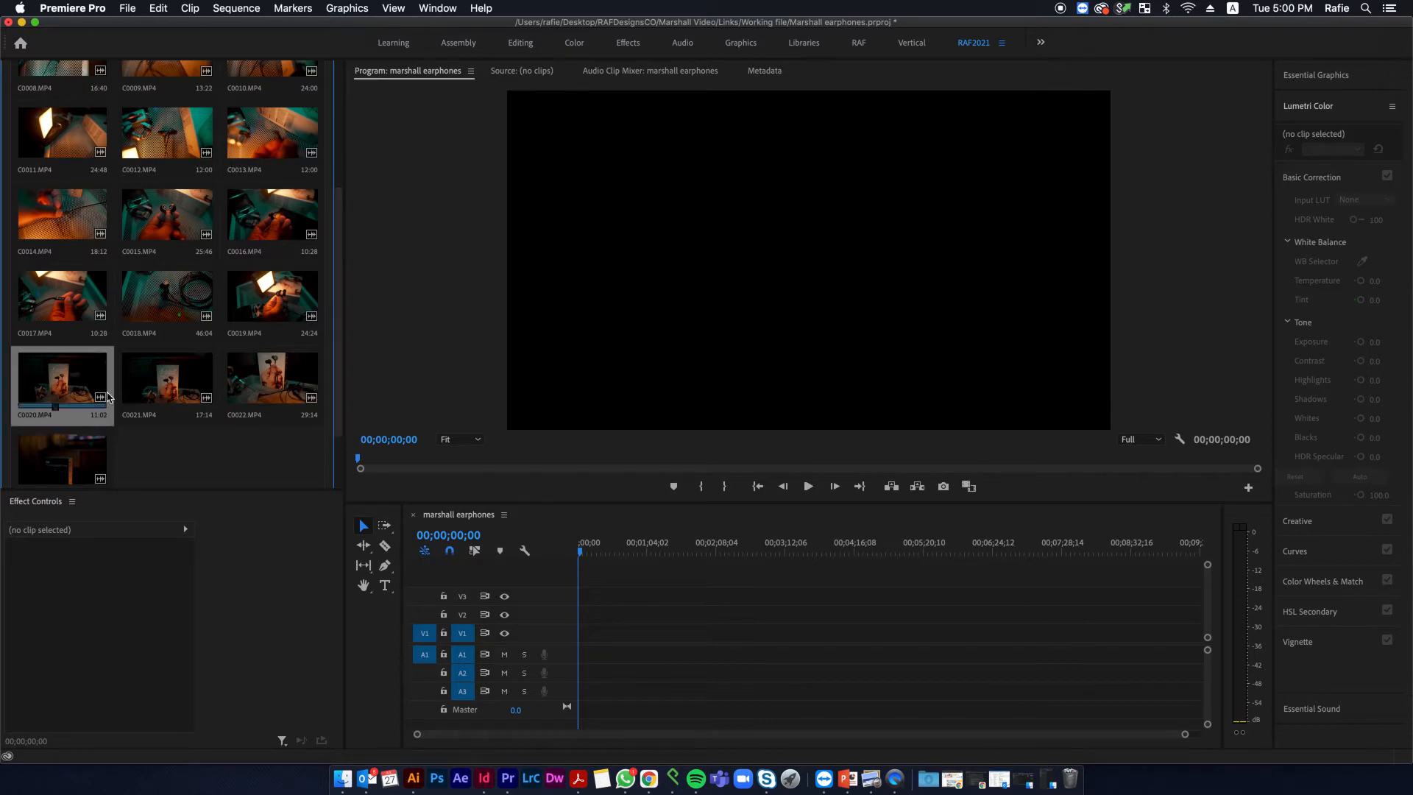
{"action": "left_click", "coordinate": [170, 388]}
{"action": "left_click", "coordinate": [85, 380]}
{"action": "double_click", "coordinate": [80, 392]}
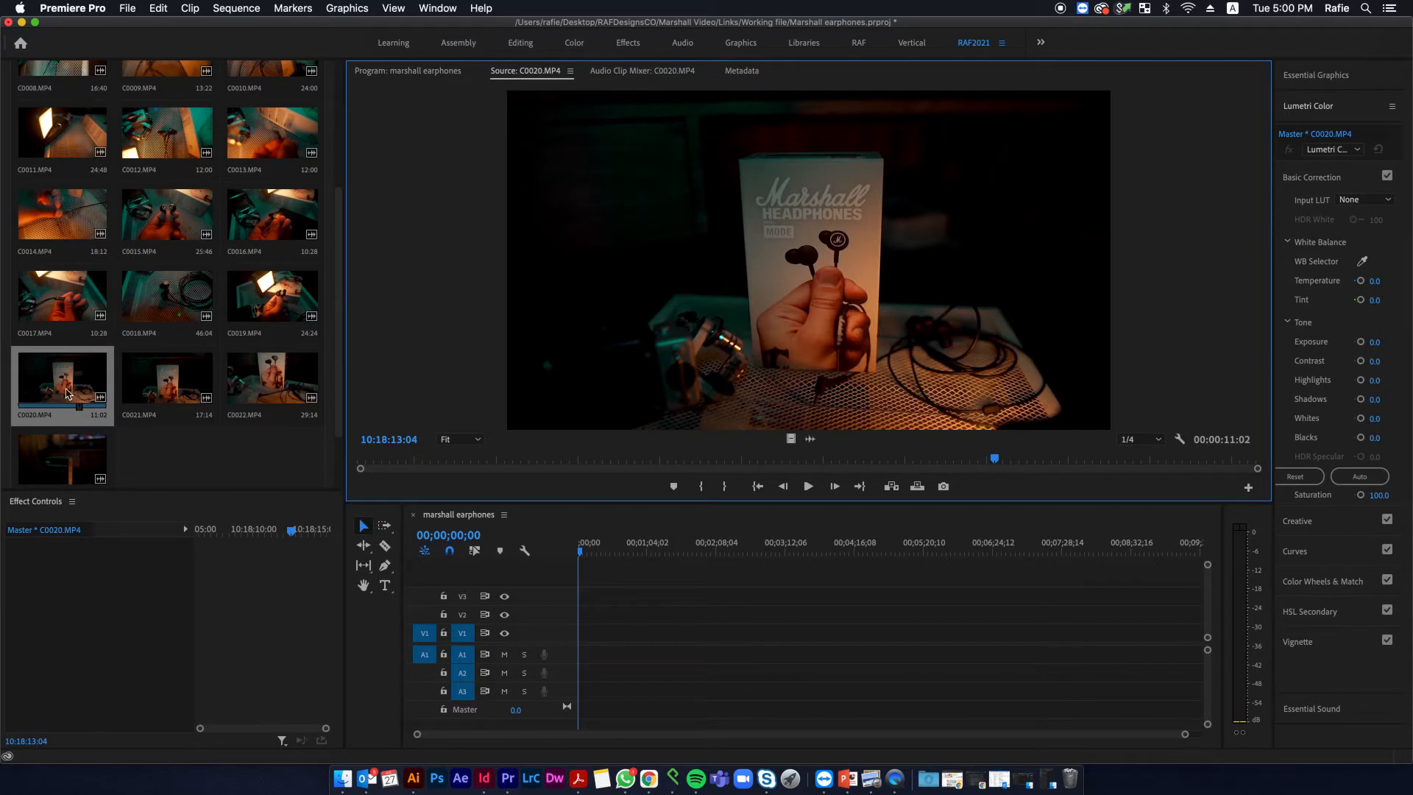
- Mark C0020.MP4 from 10:18:10:33 to 10:18:12:39 and insert that range at the start of the sequence
{"action": "left_click_drag", "start_coordinate": [366, 461], "coordinate": [796, 462]}
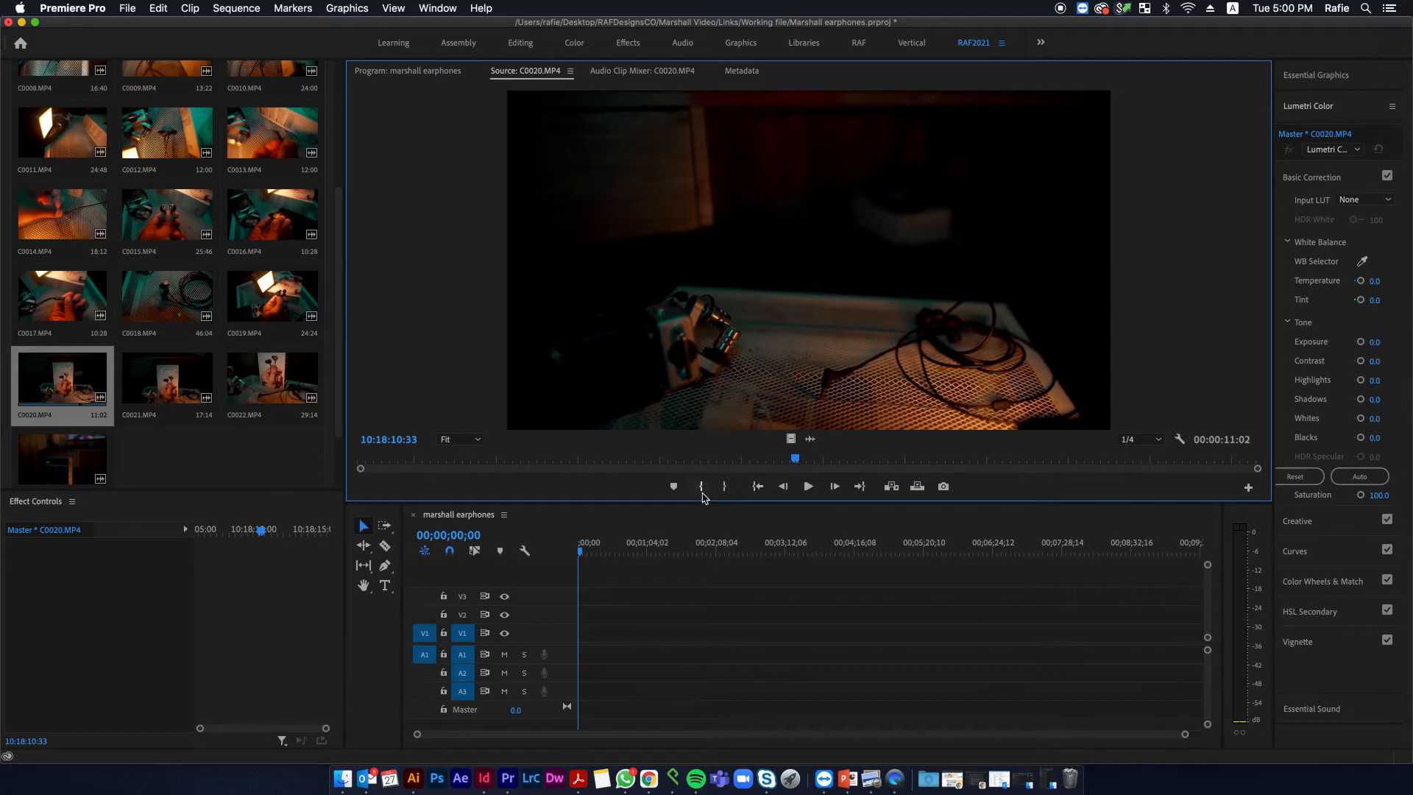
{"action": "left_click", "coordinate": [703, 487]}
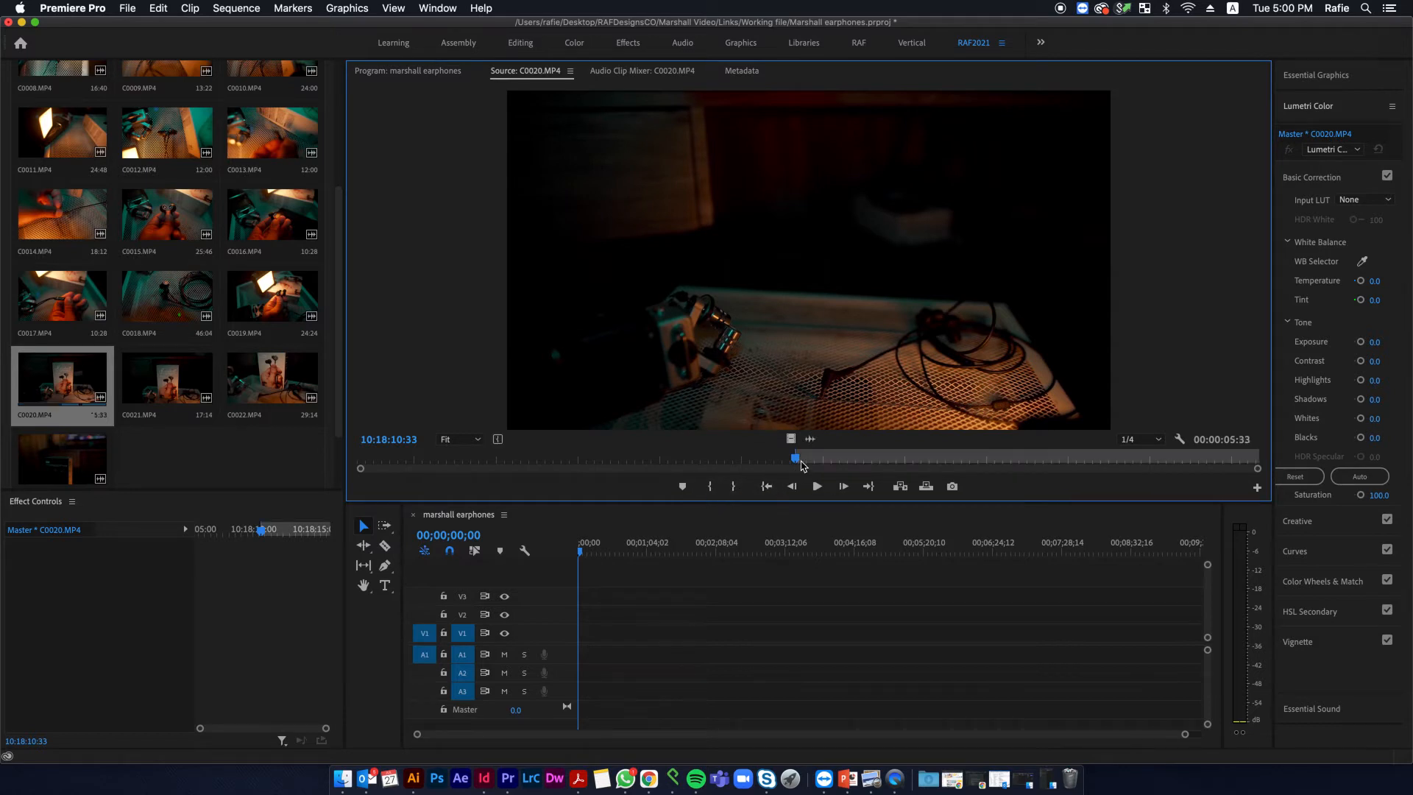
{"action": "left_click_drag", "start_coordinate": [795, 459], "coordinate": [973, 471]}
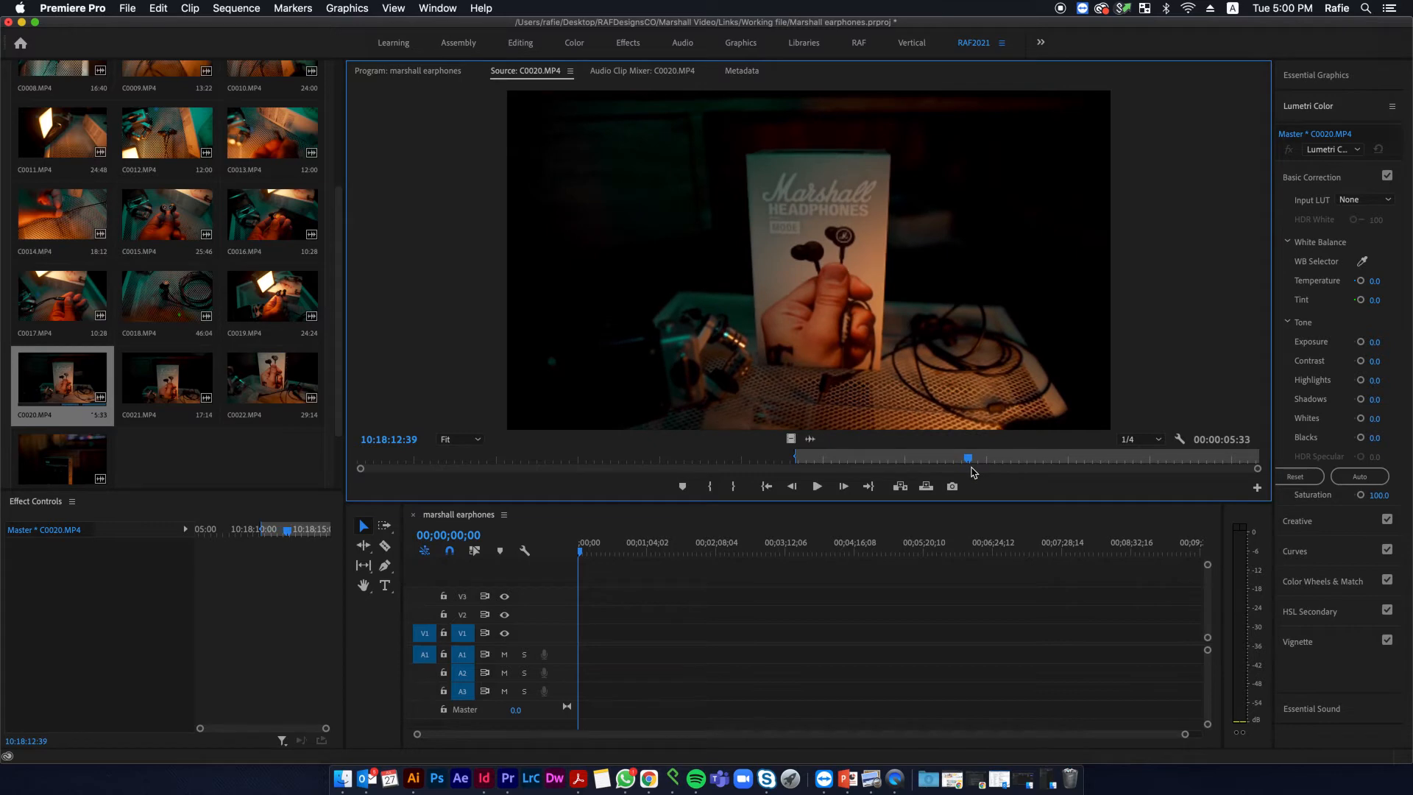
{"action": "left_click", "coordinate": [734, 487]}
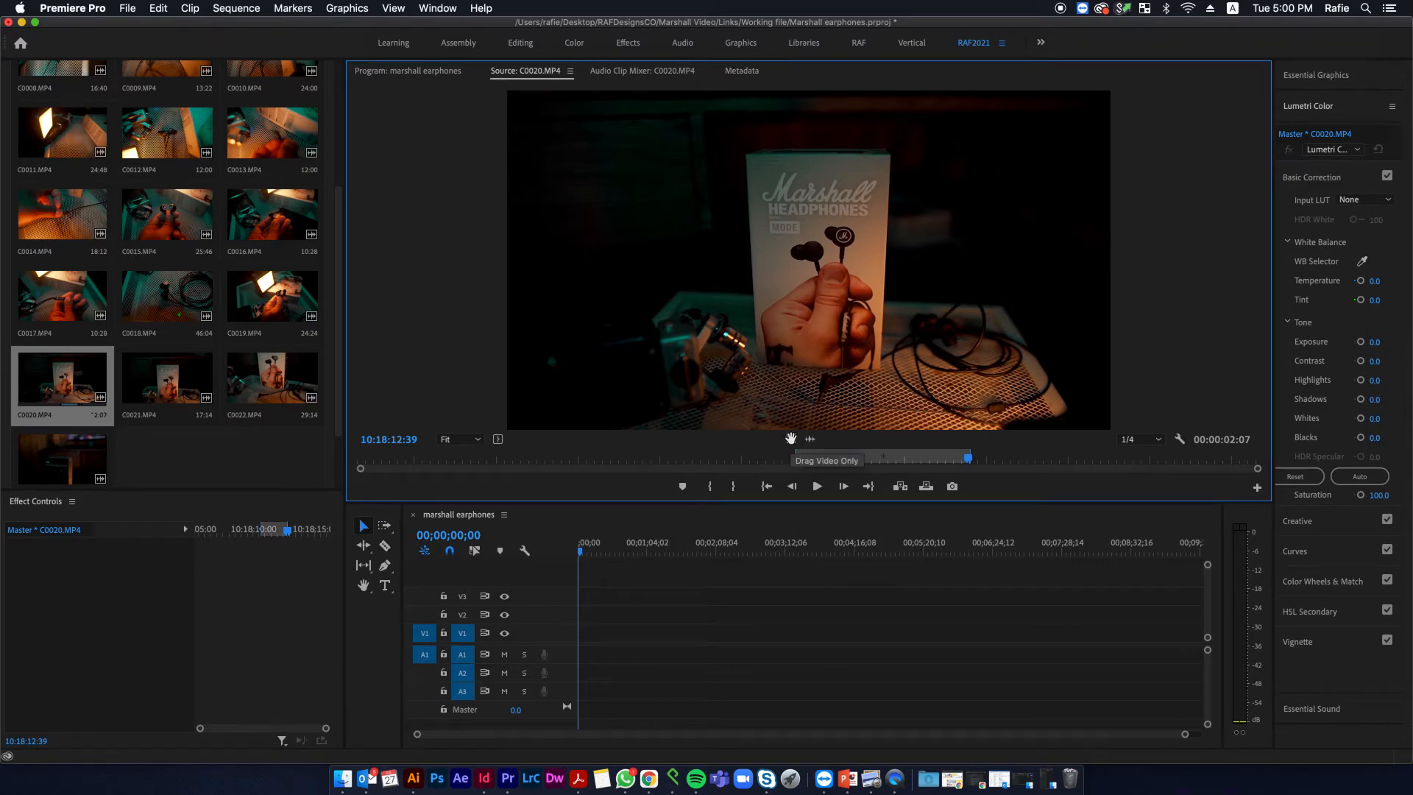
{"action": "left_click", "coordinate": [901, 488]}
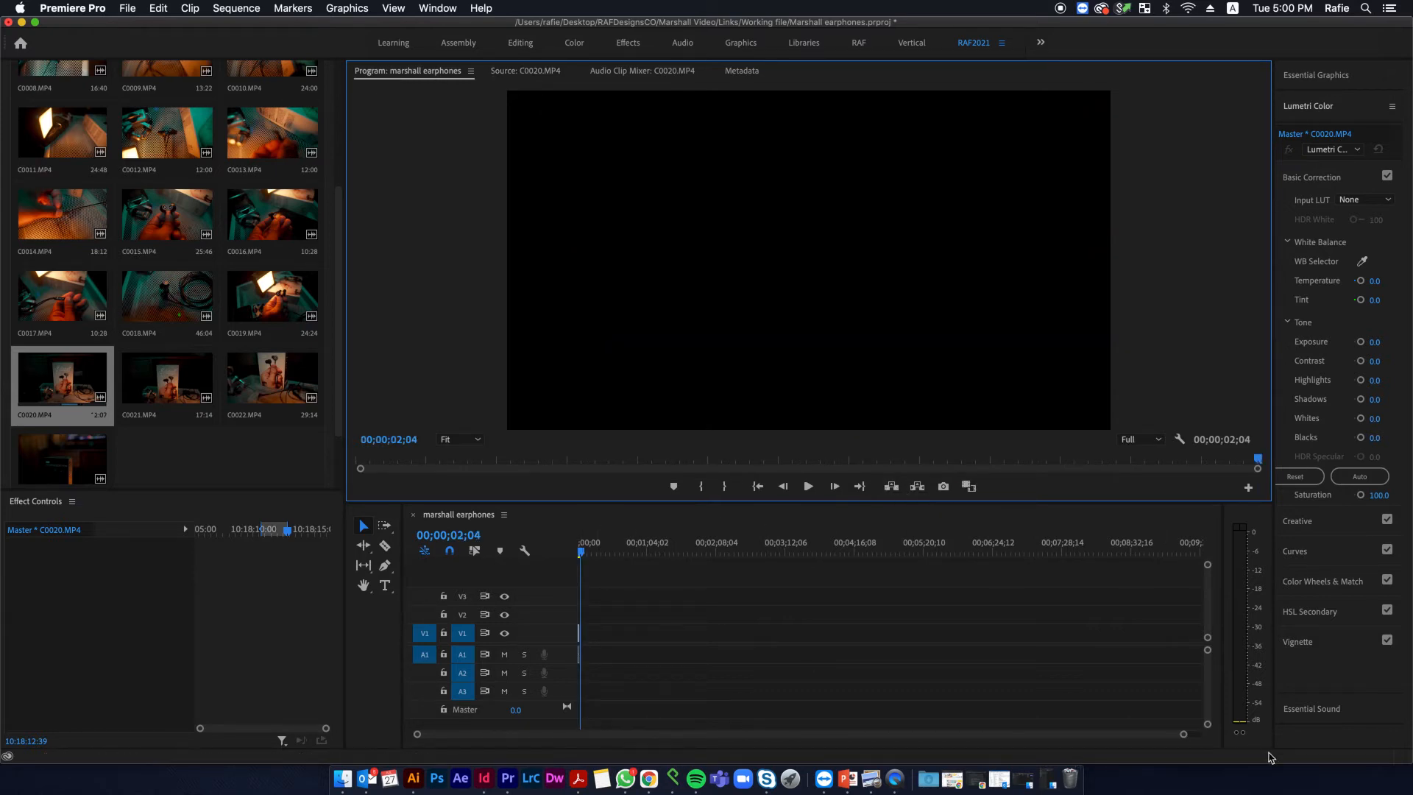
- Play back the inserted C0020.MP4 clip from the start of the sequence
{"action": "left_click_drag", "start_coordinate": [1183, 733], "coordinate": [828, 758]}
{"action": "left_click_drag", "start_coordinate": [597, 549], "coordinate": [561, 553]}
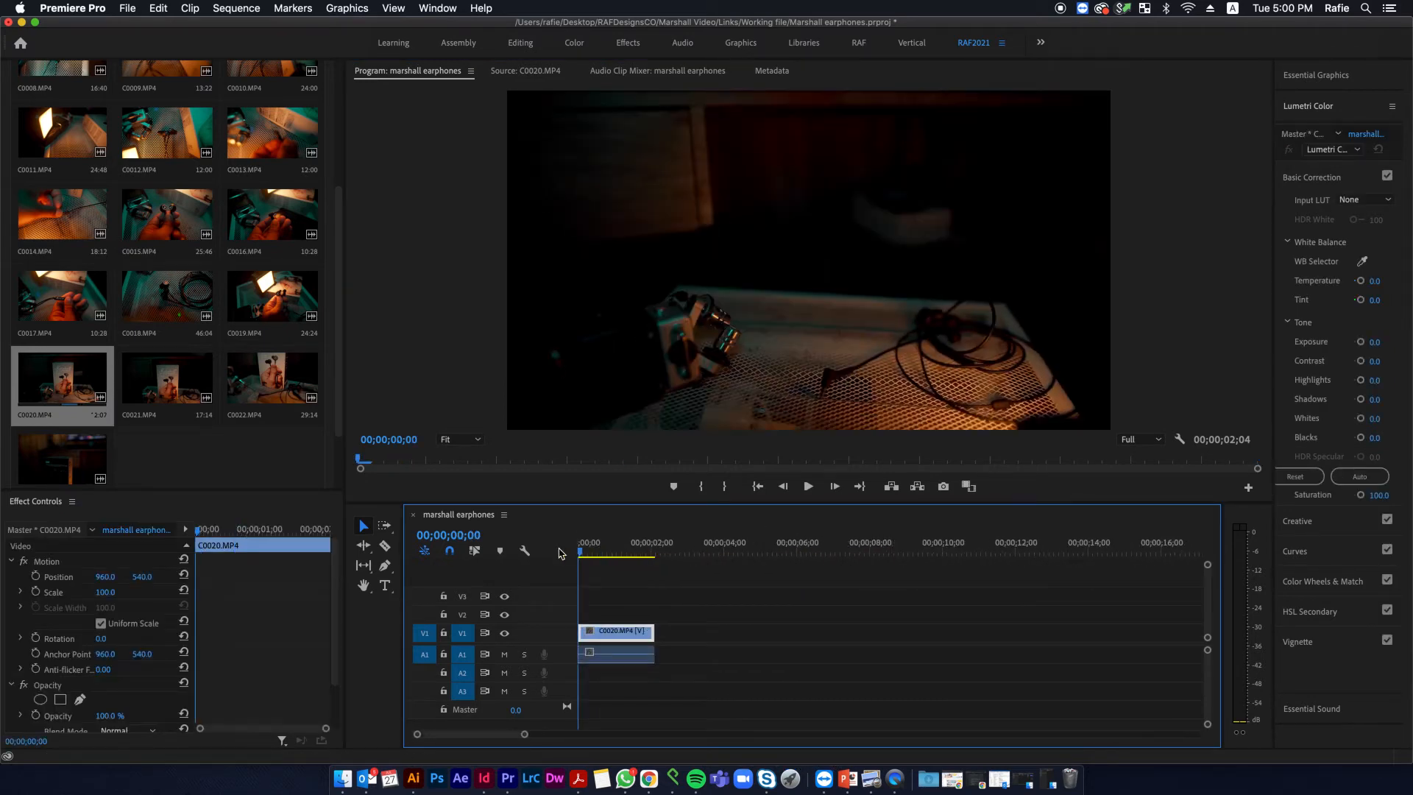
{"action": "key", "text": "space"}
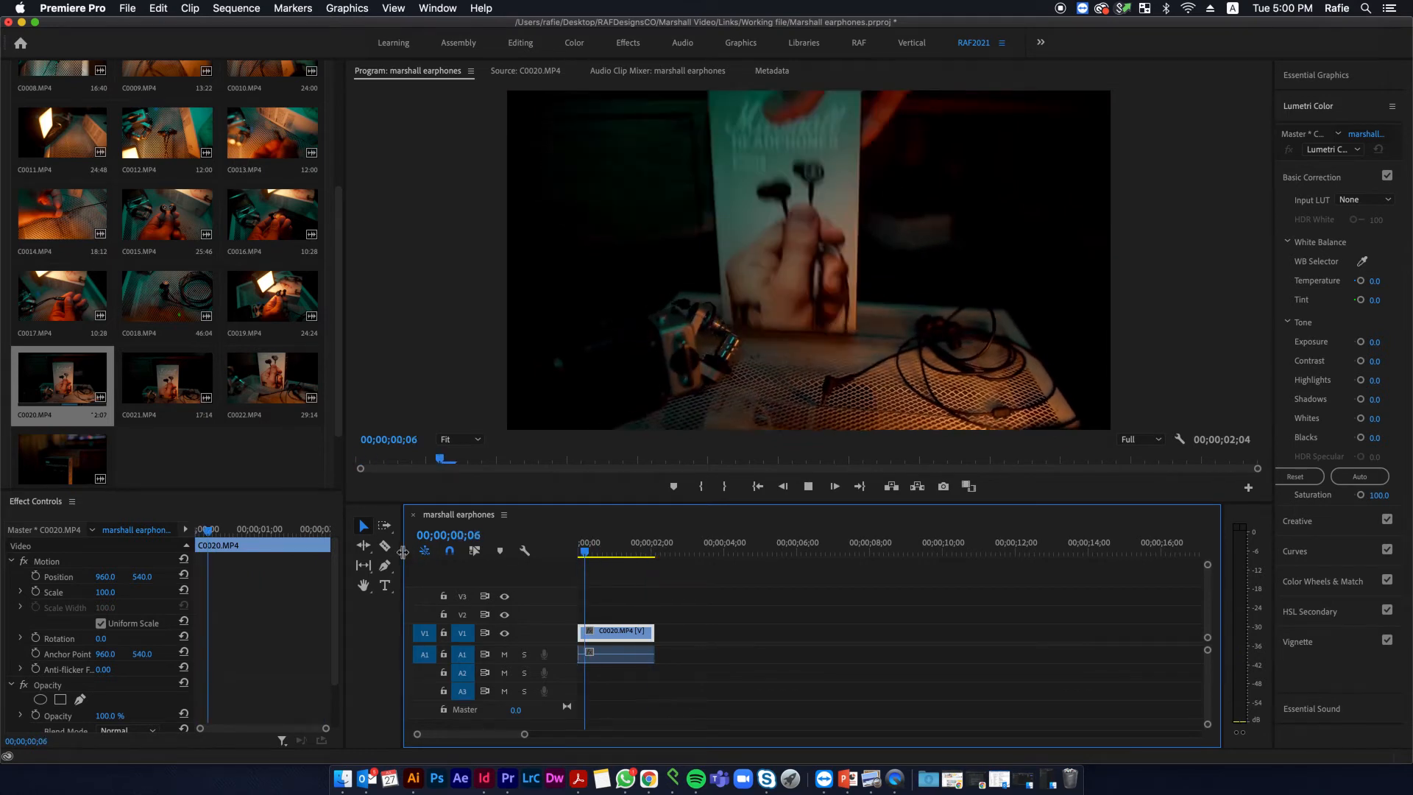
{"action": "key", "text": "space"}
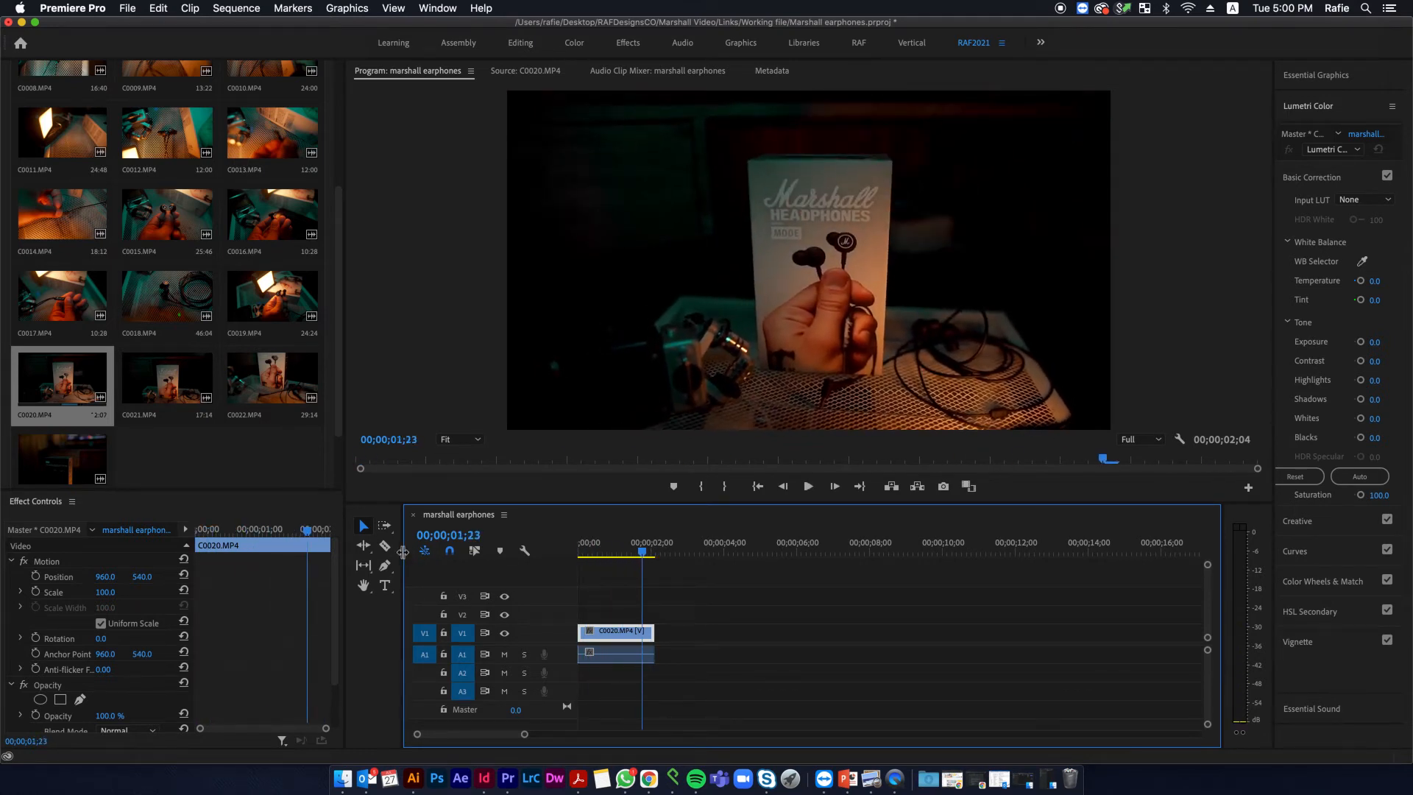
{"action": "left_click_drag", "start_coordinate": [595, 543], "coordinate": [521, 547]}
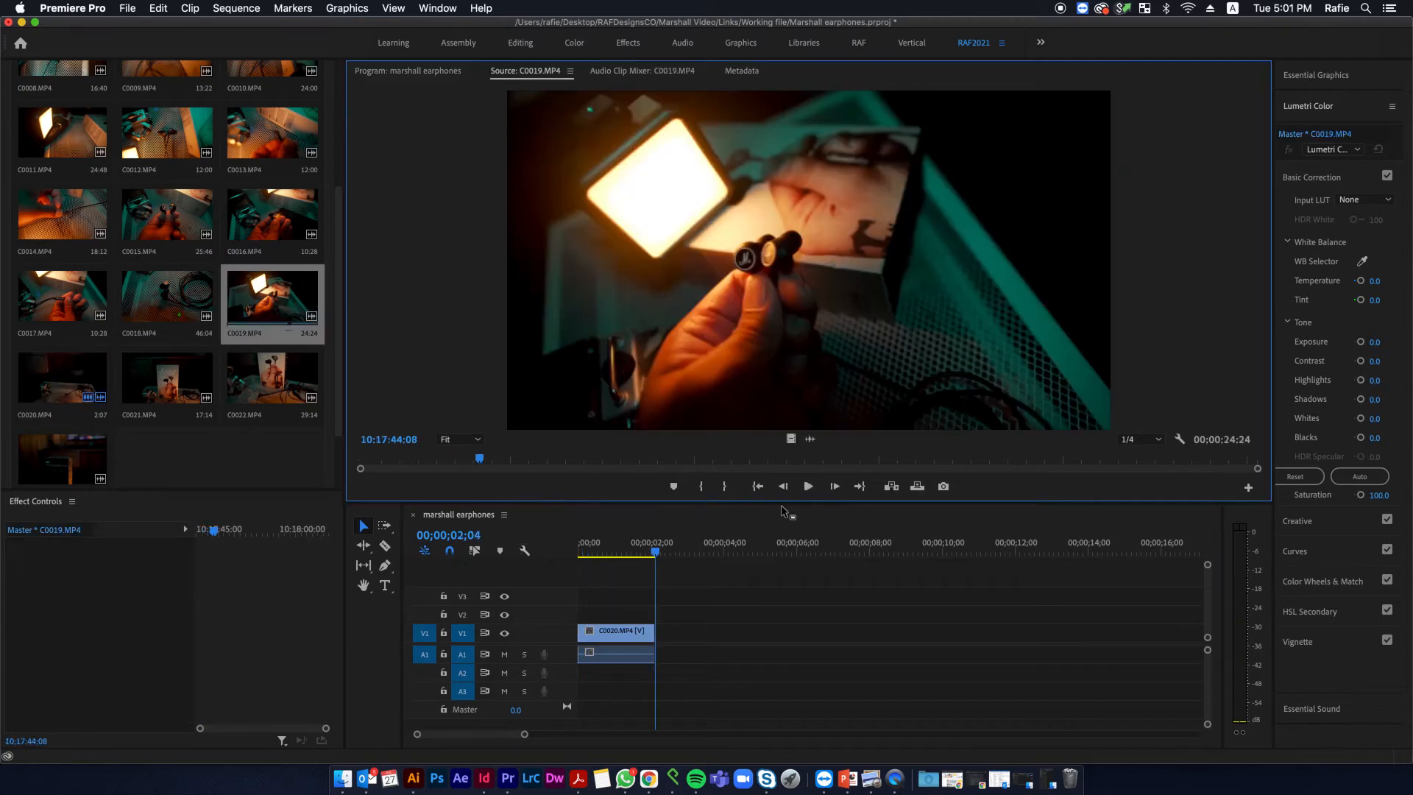
- Mark C0019.MP4 from 10:17:44:08 to 10:17:47:30 and insert that range after the C0020.MP4 clip
{"action": "left_click", "coordinate": [700, 487]}
{"action": "left_click_drag", "start_coordinate": [480, 461], "coordinate": [606, 469]}
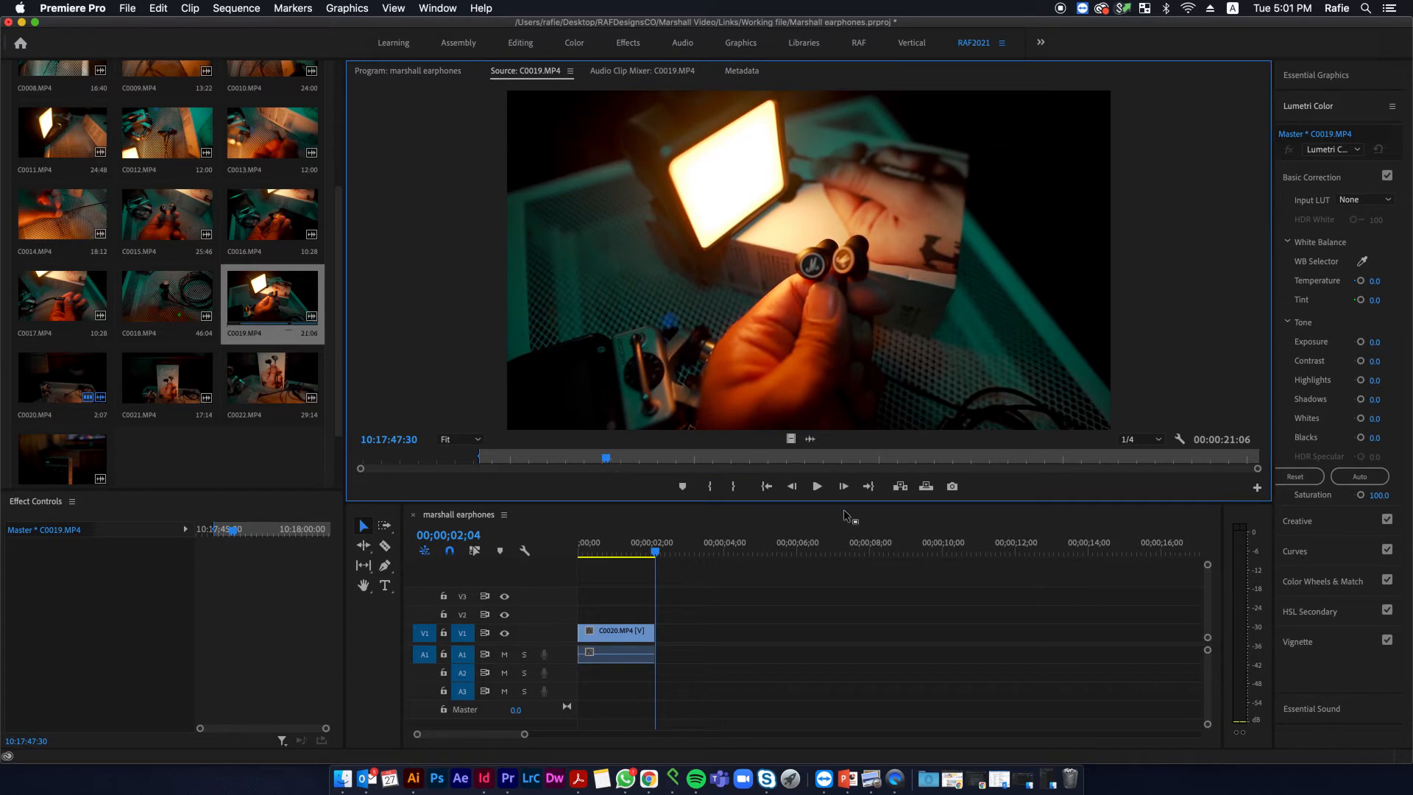
{"action": "left_click", "coordinate": [733, 486]}
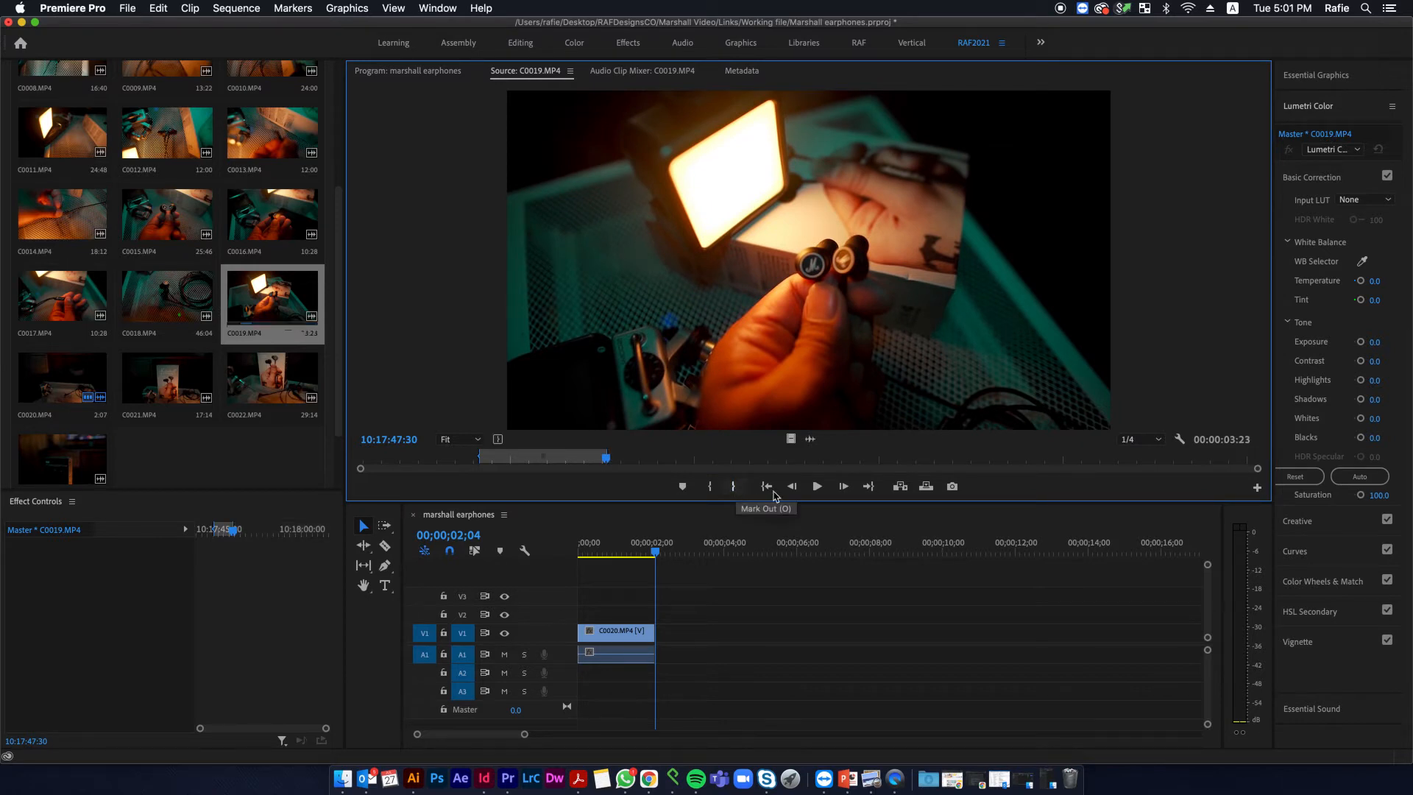
{"action": "left_click", "coordinate": [901, 487]}
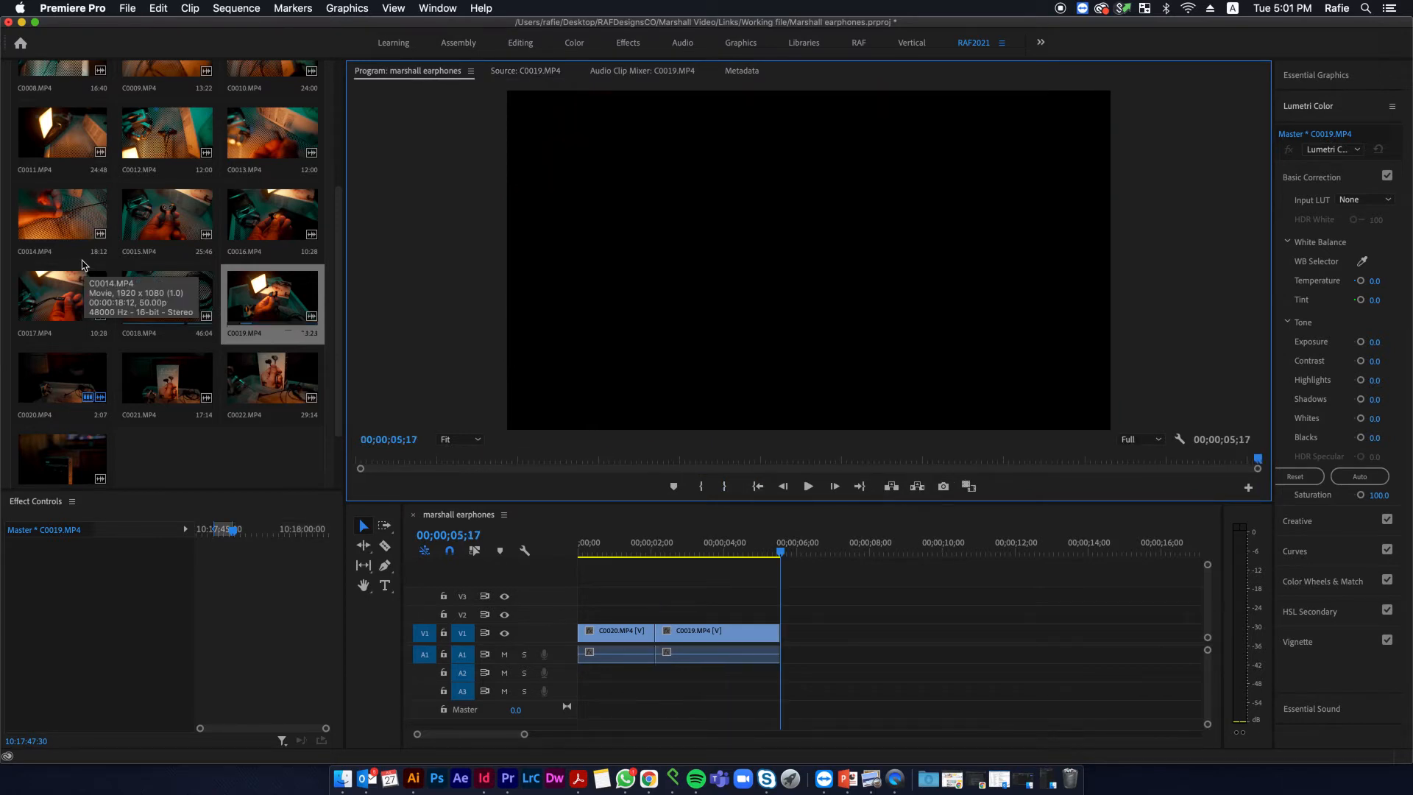
- Open C0017.MP4 from the Raw bin in the Source monitor and scrub through its footage
{"action": "scroll", "coordinate": [123, 342], "scroll_direction": "up", "scroll_amount": 3}
{"action": "scroll", "coordinate": [92, 454], "scroll_direction": "down", "scroll_amount": 3}
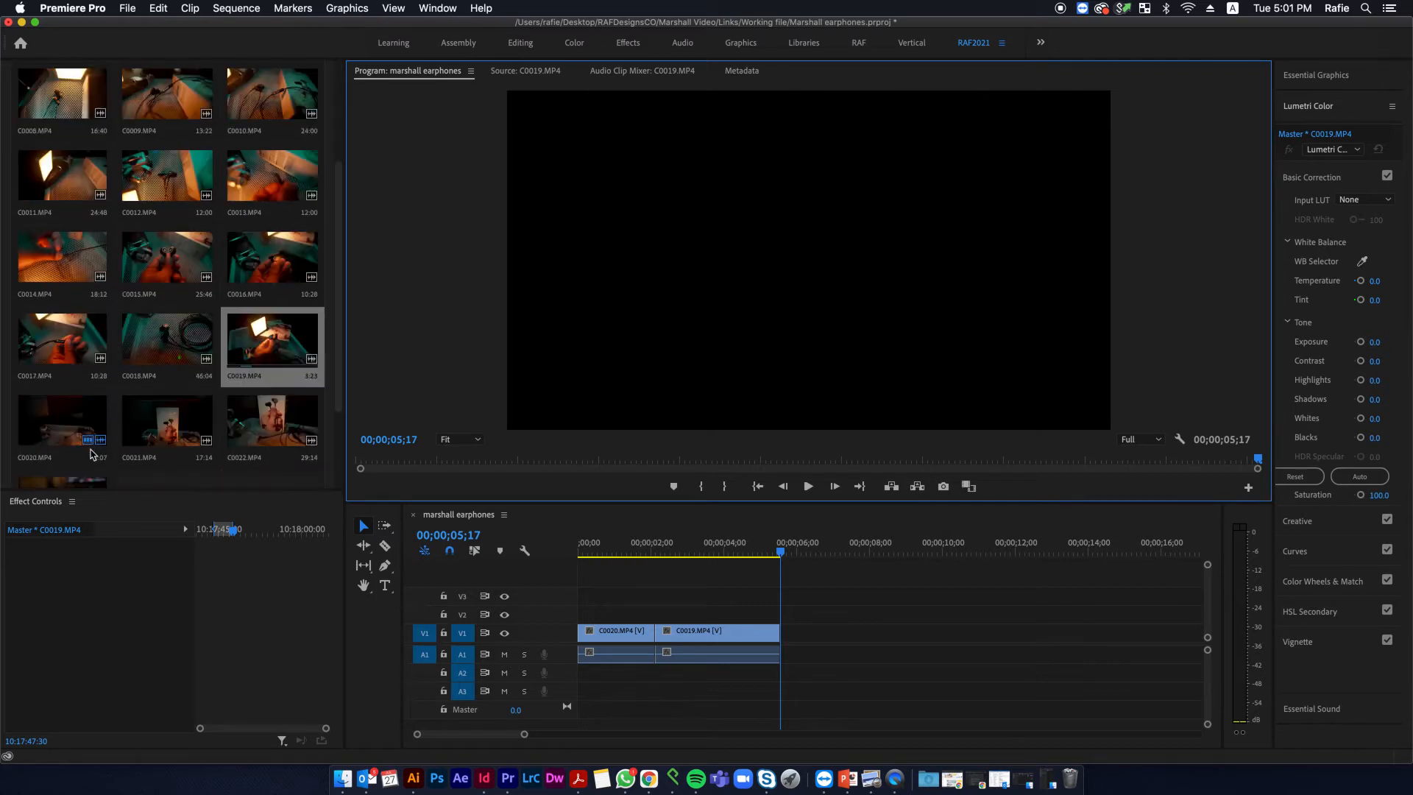
{"action": "double_click", "coordinate": [45, 351]}
{"action": "left_click_drag", "start_coordinate": [404, 464], "coordinate": [621, 459]}
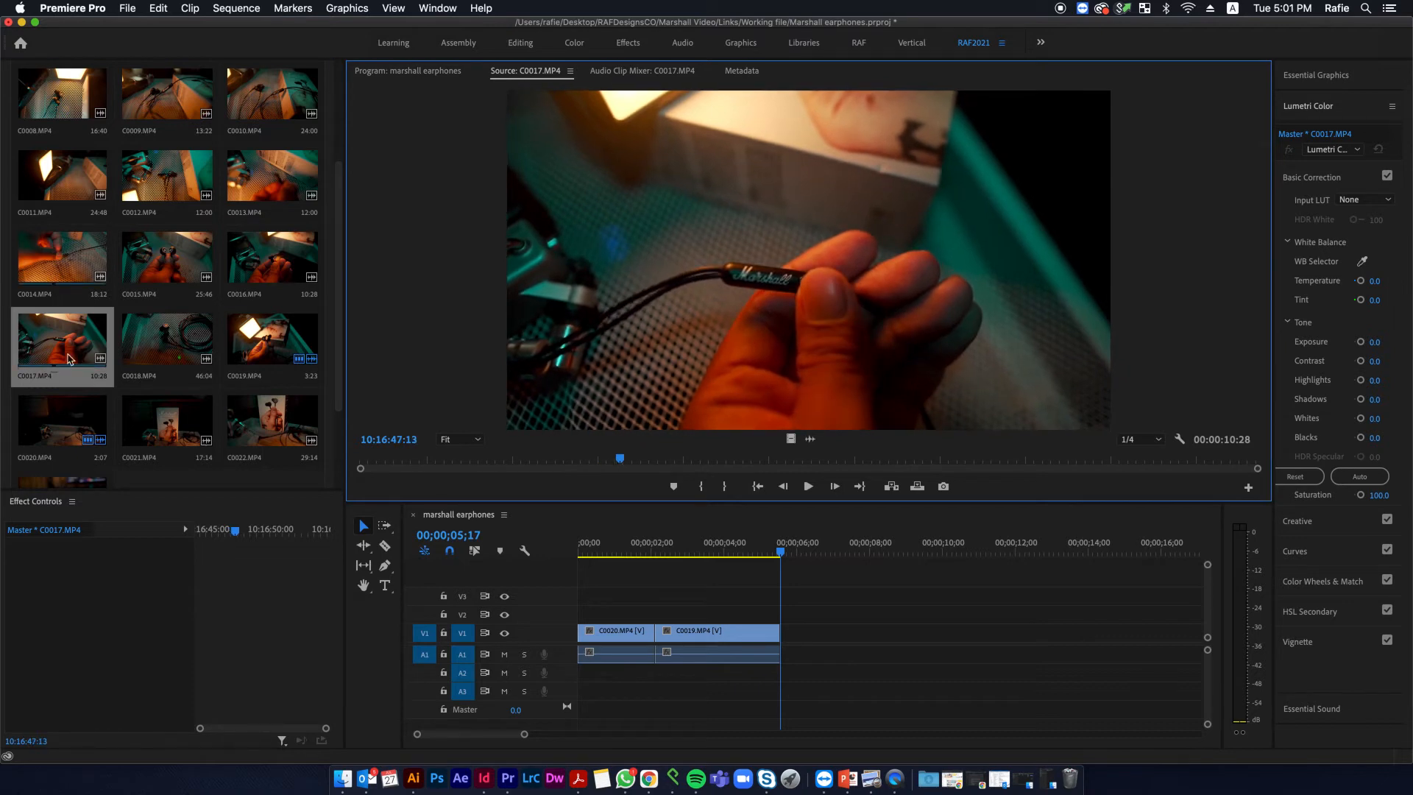
{"action": "left_click_drag", "start_coordinate": [545, 464], "coordinate": [1107, 462]}
- Mark a 2:01 range of C0017.MP4 ending at 10:16:50:43 and insert it after the C0019.MP4 clip
{"action": "left_click", "coordinate": [44, 332]}
{"action": "left_click", "coordinate": [447, 499]}
{"action": "left_click_drag", "start_coordinate": [371, 464], "coordinate": [1025, 468]}
{"action": "left_click", "coordinate": [700, 485]}
{"action": "left_click", "coordinate": [927, 461]}
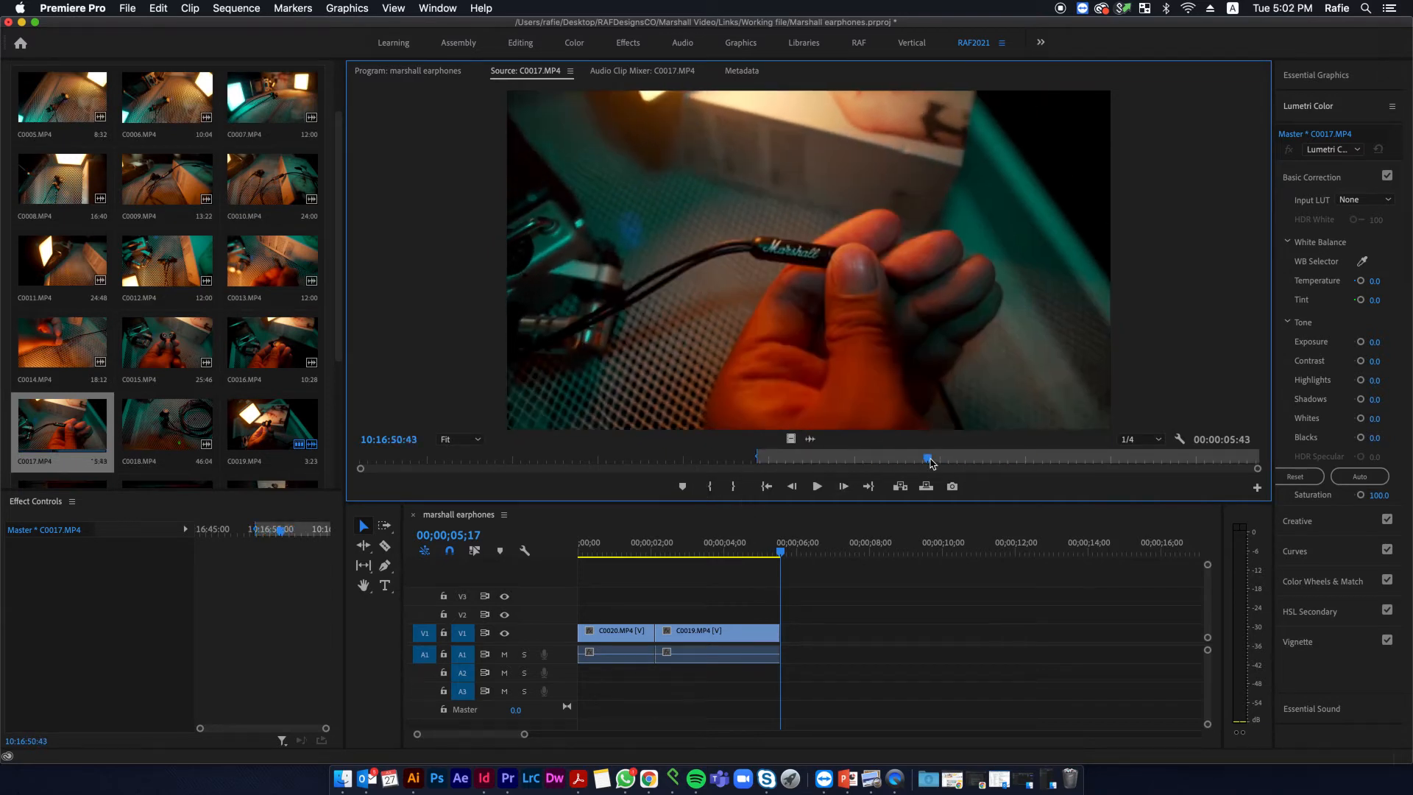
{"action": "left_click", "coordinate": [733, 486]}
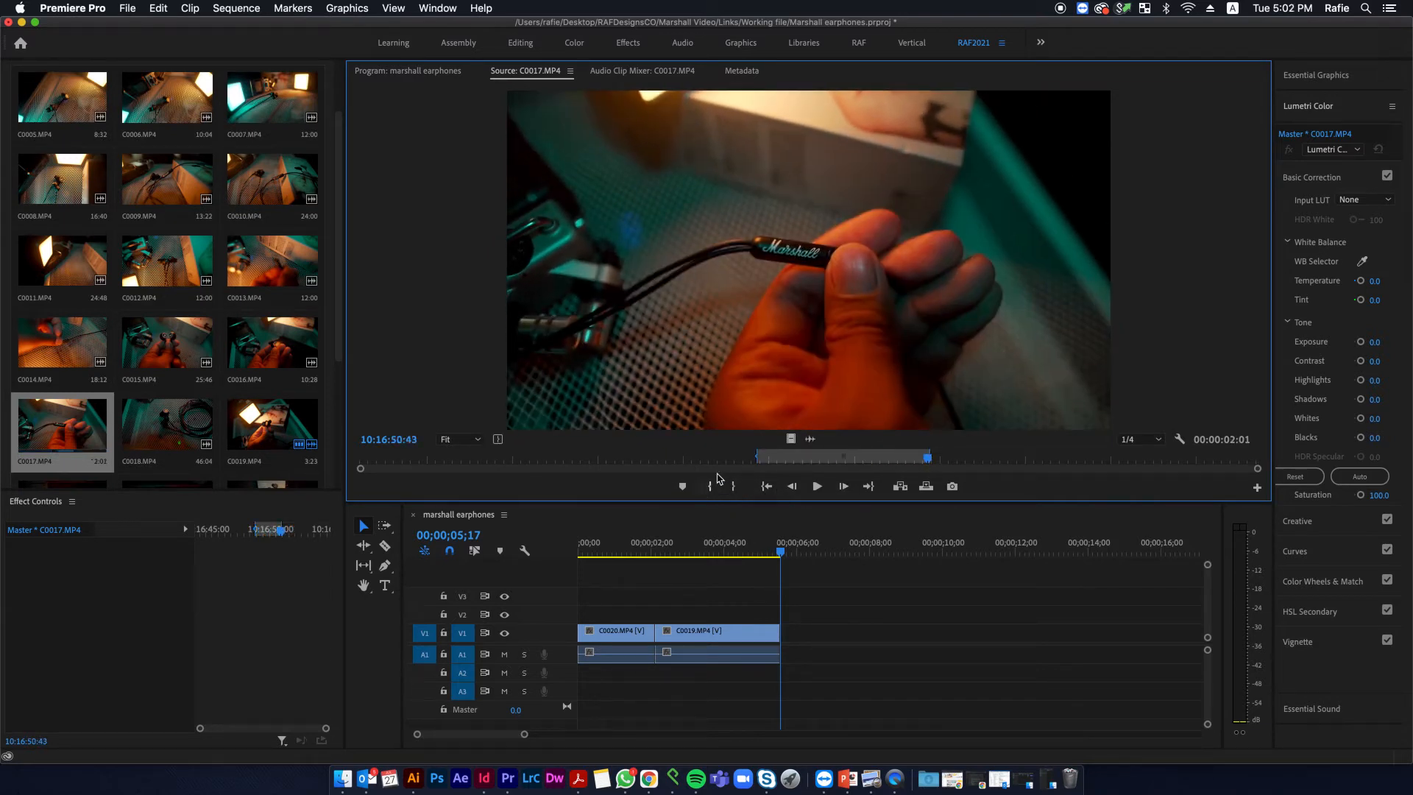
{"action": "left_click", "coordinate": [900, 486]}
- Mark C0010.MP4 from 10:14:45:22 to 10:14:48:17, insert it after the C0017.MP4 clip, and return the playhead to the sequence start
{"action": "double_click", "coordinate": [259, 209]}
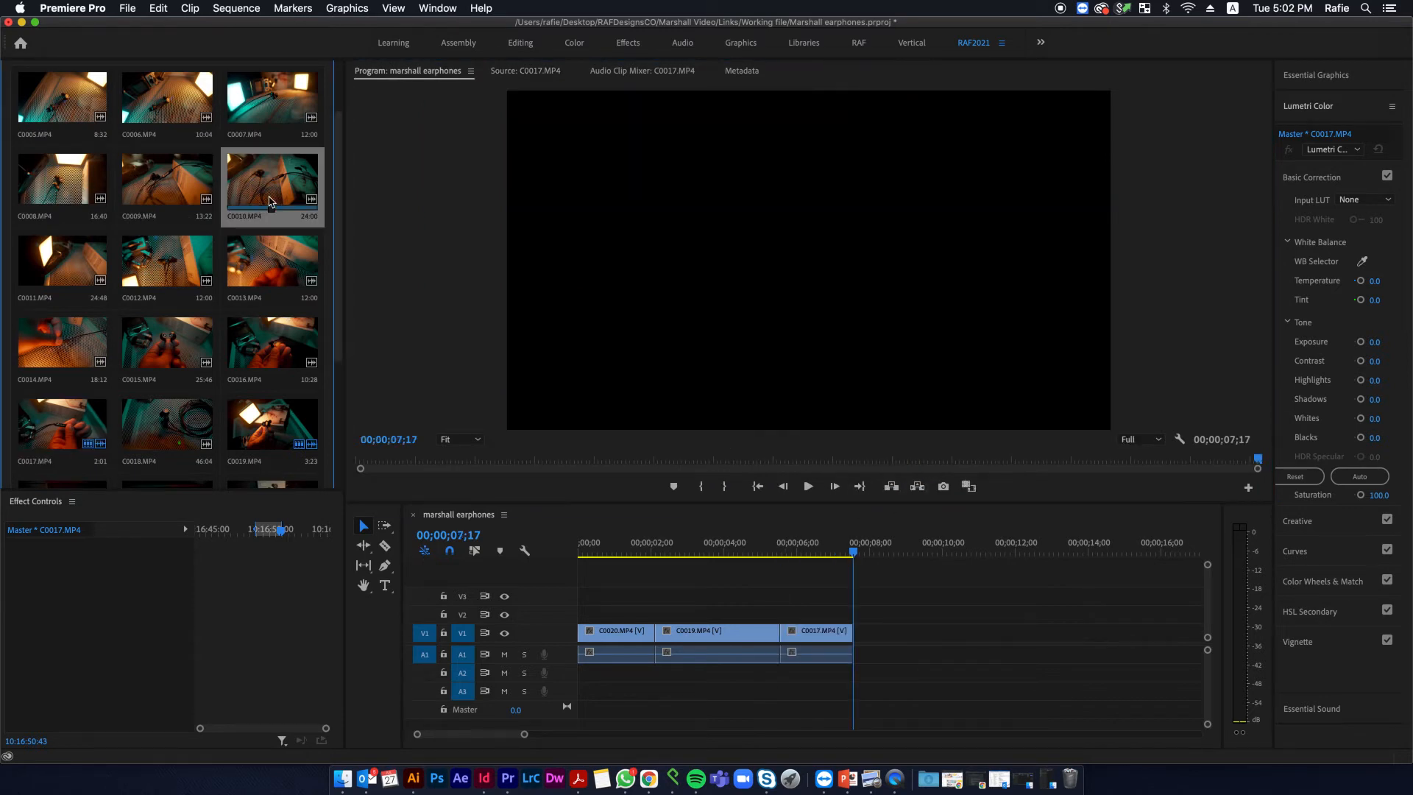
{"action": "key", "text": "space"}
{"action": "key", "text": "space"}
{"action": "left_click", "coordinate": [701, 486]}
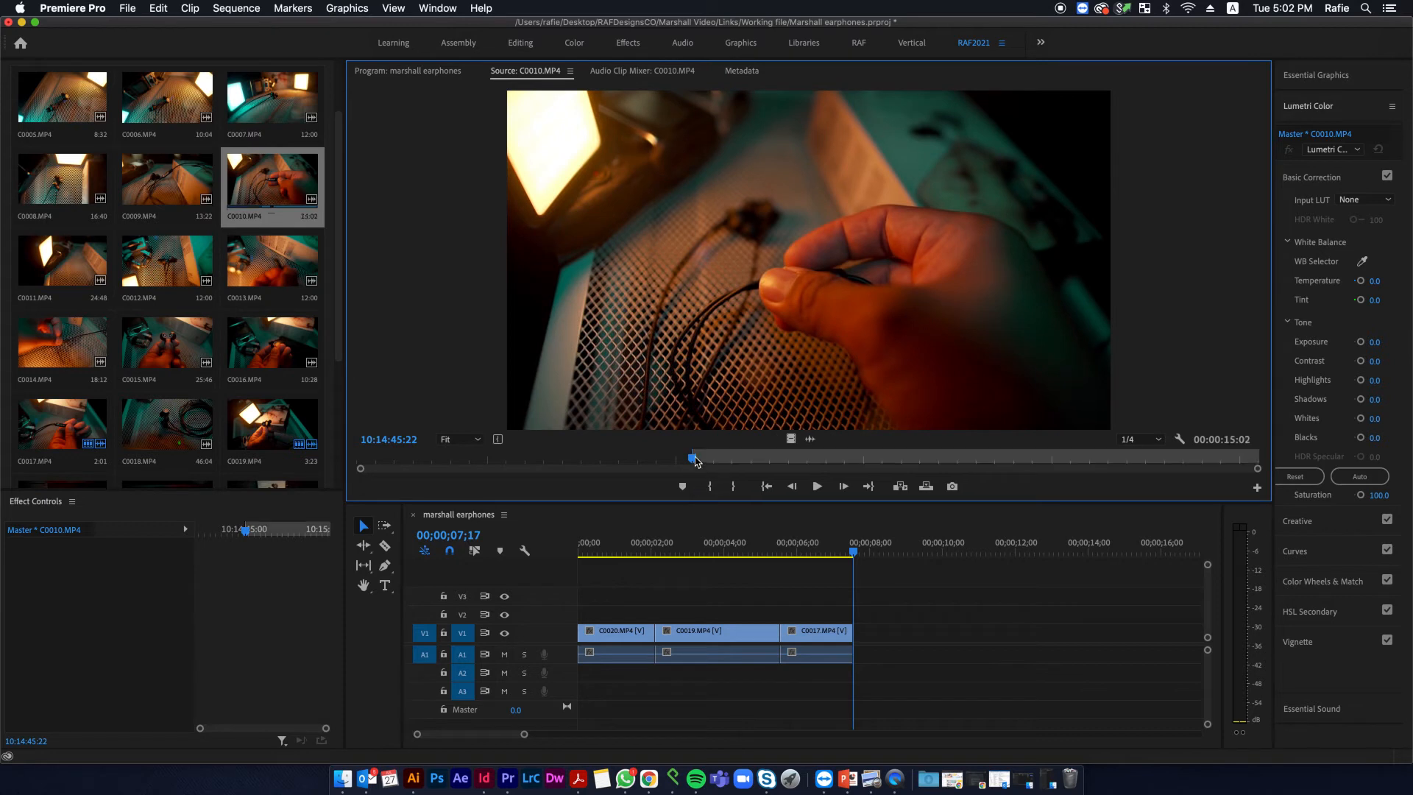
{"action": "left_click_drag", "start_coordinate": [692, 458], "coordinate": [805, 468]}
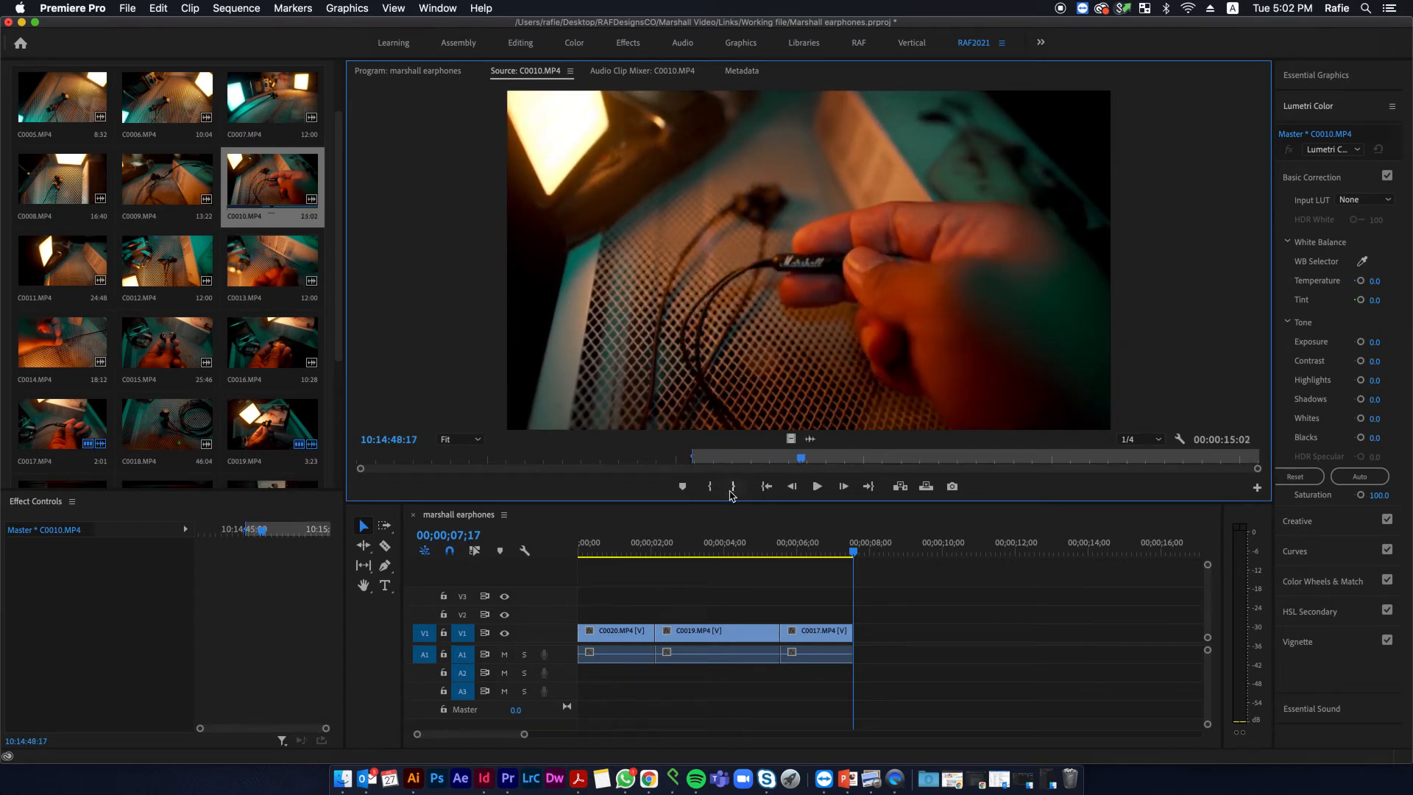
{"action": "left_click", "coordinate": [900, 487]}
{"action": "key", "text": "minus"}
{"action": "left_click_drag", "start_coordinate": [751, 551], "coordinate": [443, 564]}
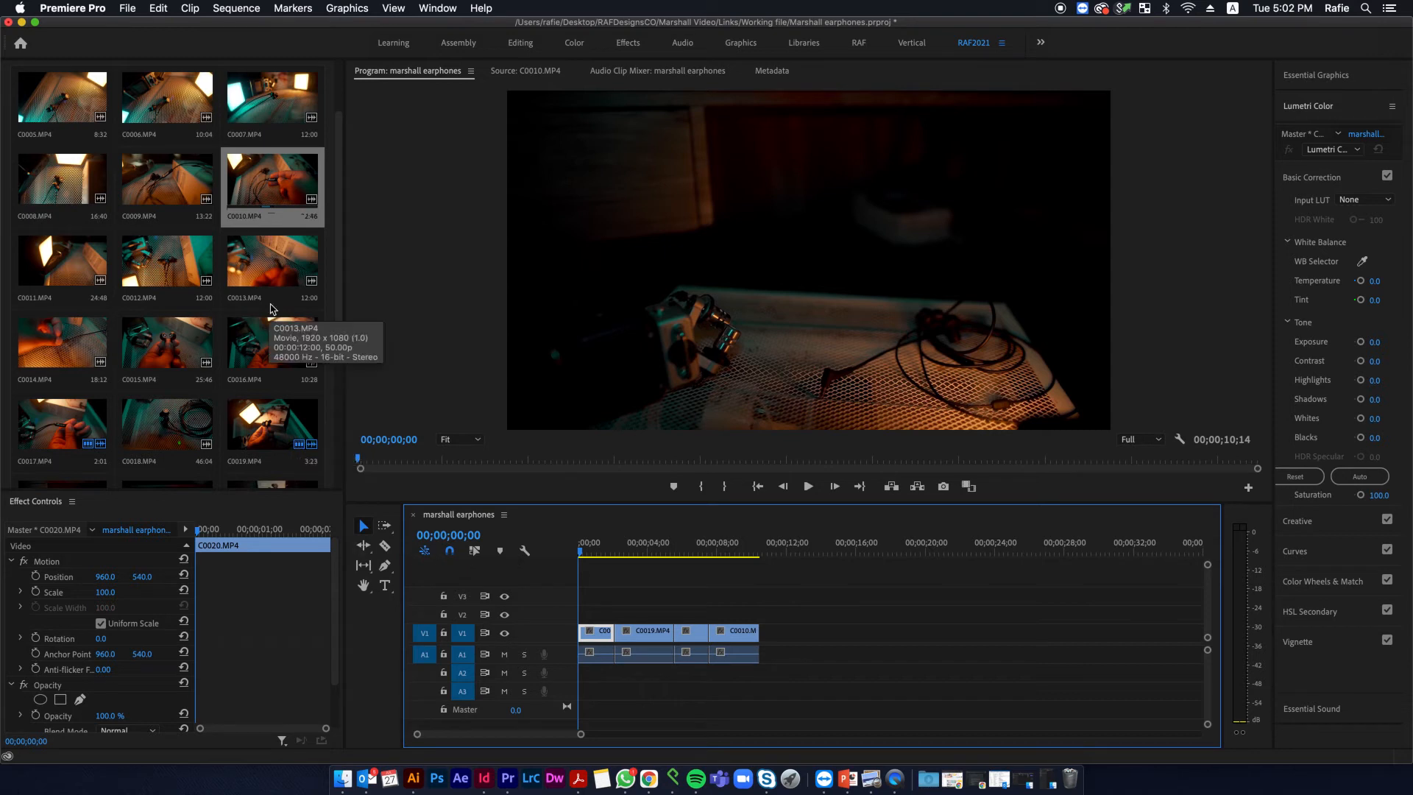
- Import RDC_logo_white.png from the Assets folder into the assets bin
{"action": "scroll", "coordinate": [272, 308], "scroll_direction": "up", "scroll_amount": 2}
{"action": "left_click", "coordinate": [83, 111]}
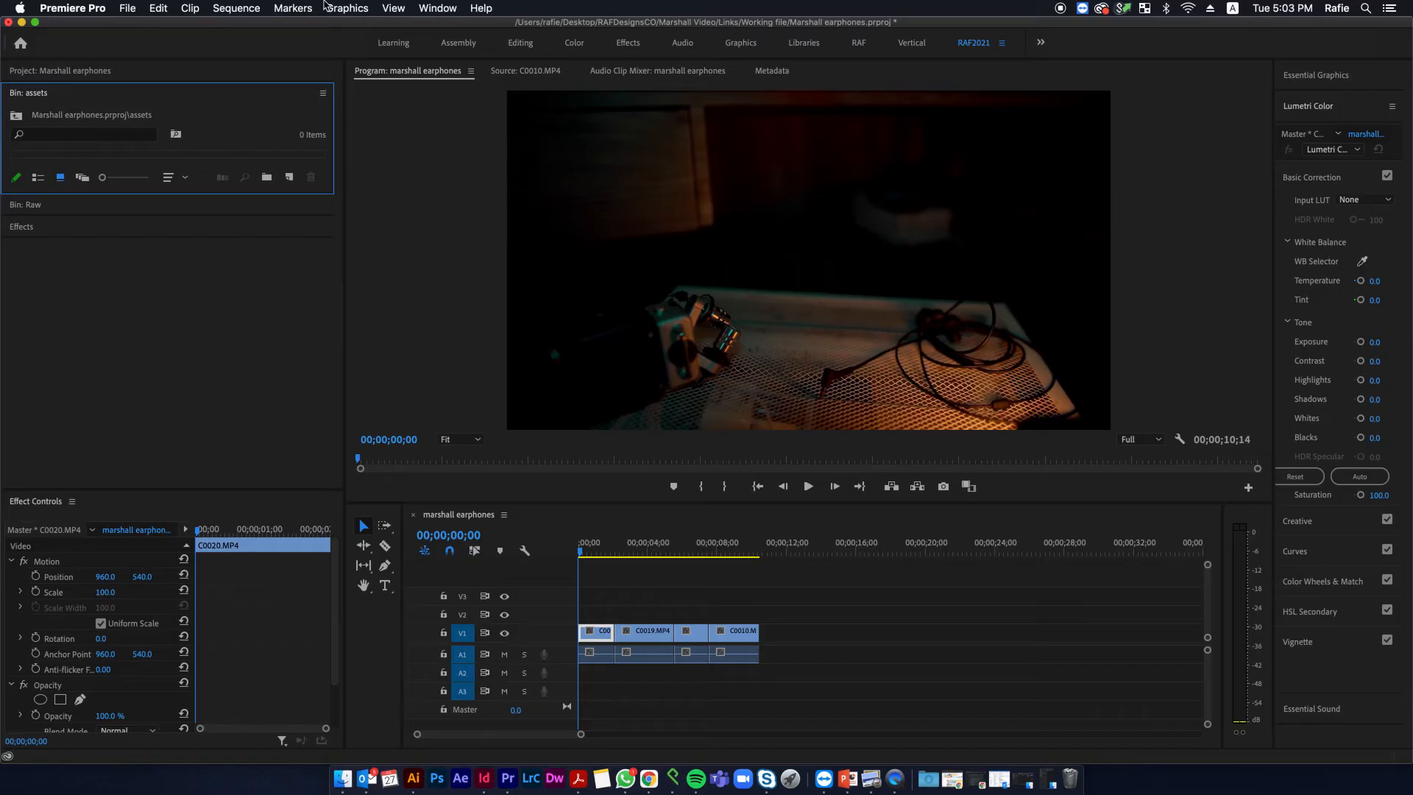
{"action": "left_click", "coordinate": [131, 9]}
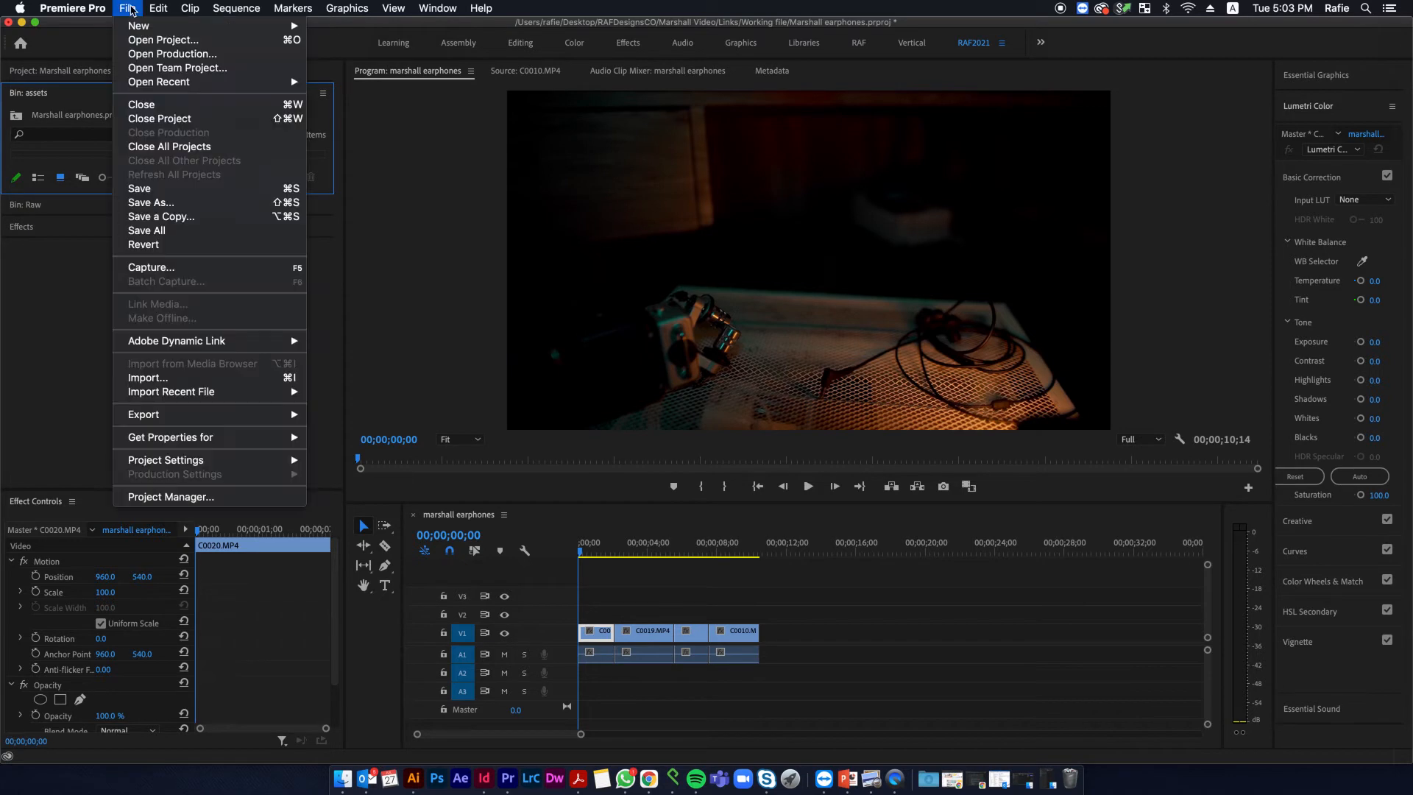
{"action": "left_click", "coordinate": [292, 377]}
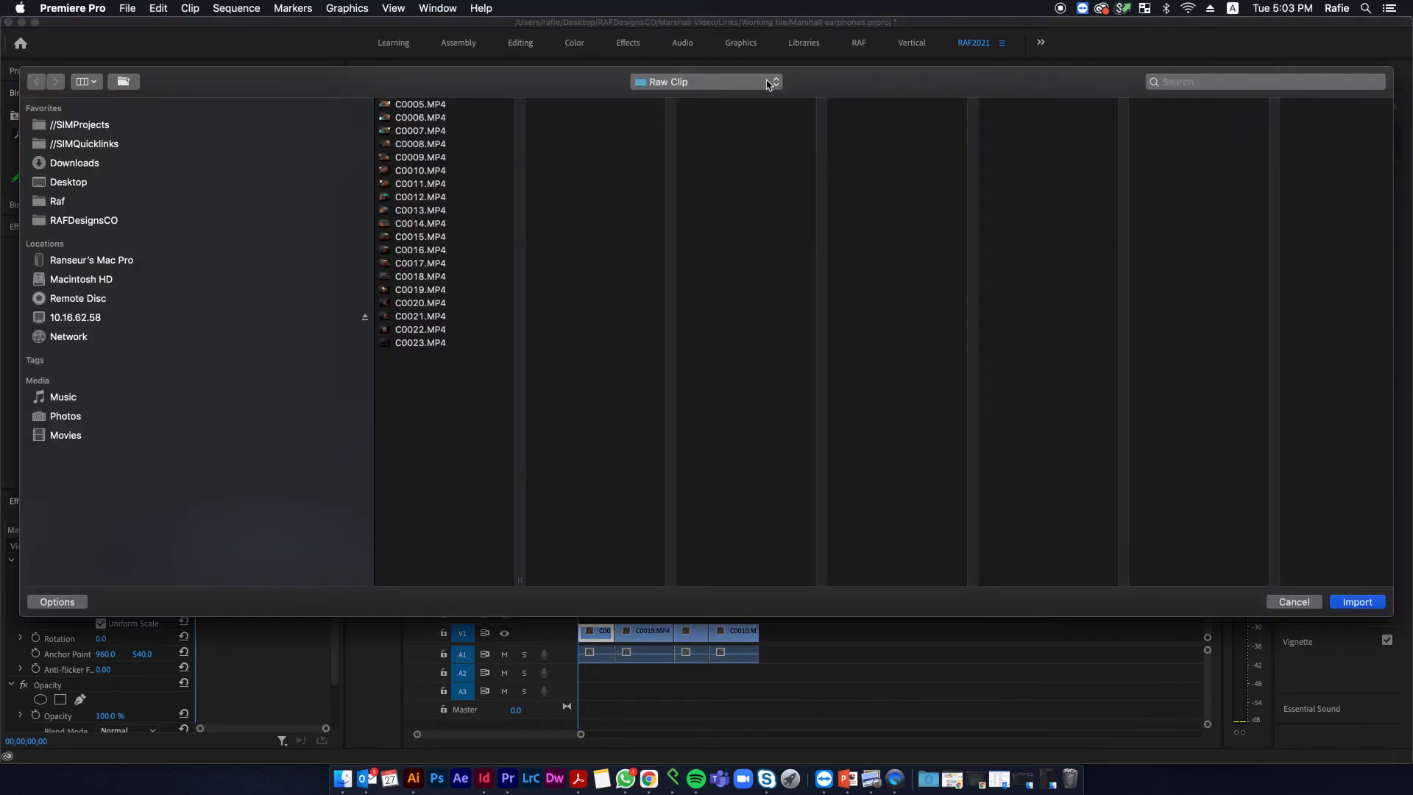
{"action": "left_click", "coordinate": [767, 84]}
{"action": "left_click", "coordinate": [739, 98]}
{"action": "left_click", "coordinate": [741, 106]}
{"action": "double_click", "coordinate": [868, 105]}
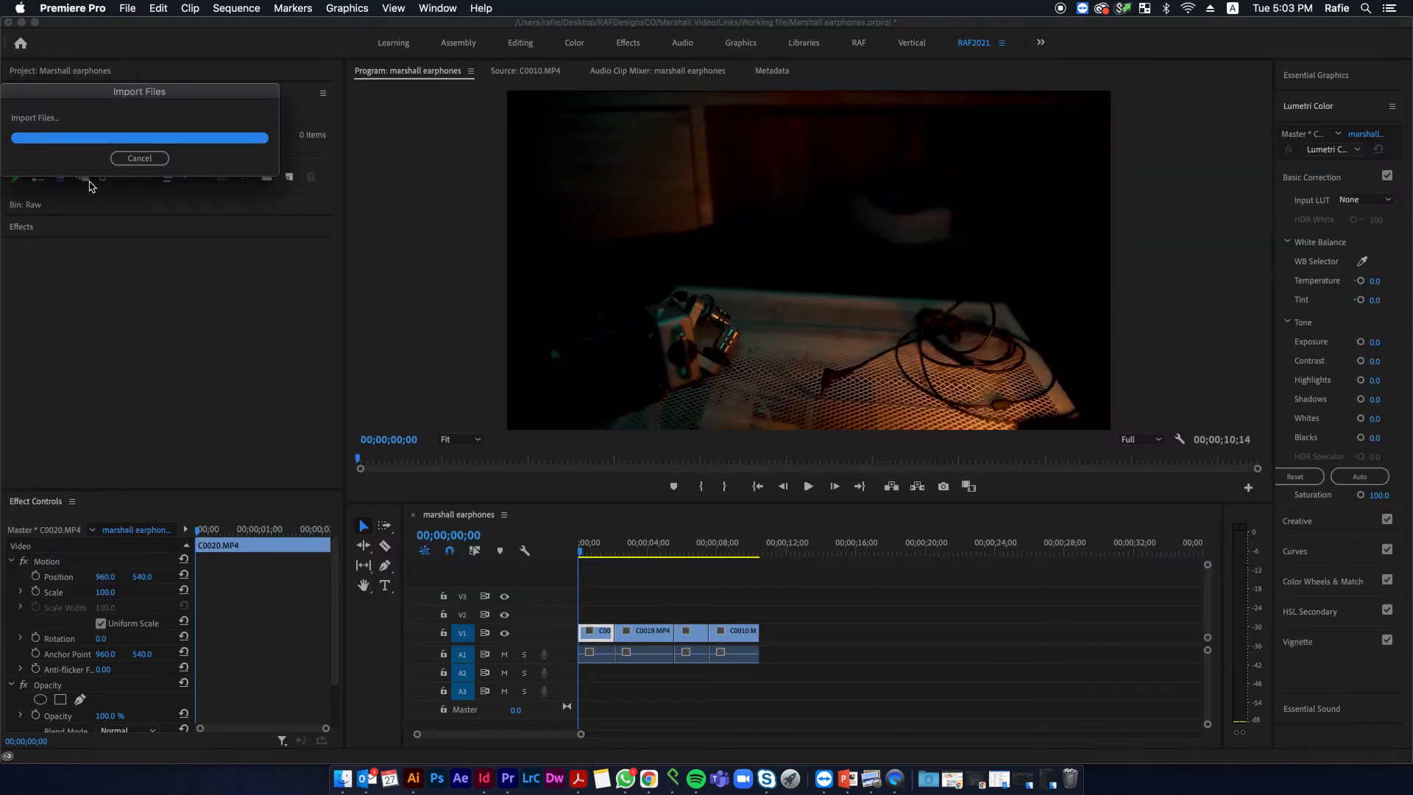
- Place RDC_logo_white.png on V2 above the C0020.MP4 clip, matched to that clip's length, and preview it up to 00;00;01;23
{"action": "left_click_drag", "start_coordinate": [85, 199], "coordinate": [613, 612]}
{"action": "key", "text": "space"}
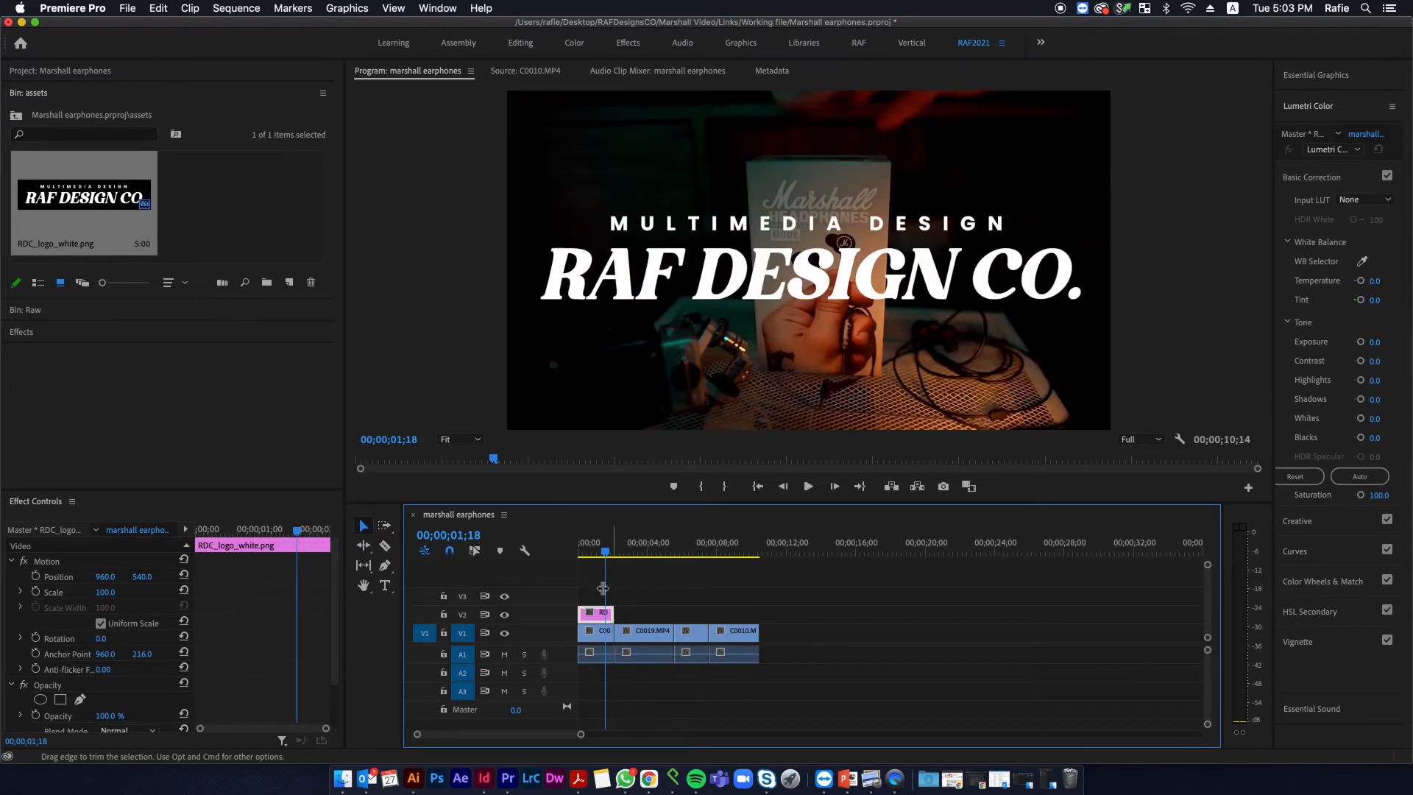
{"action": "left_click", "coordinate": [617, 554]}
{"action": "left_click_drag", "start_coordinate": [617, 557], "coordinate": [608, 557]}
- Set the logo clip's Scale to 70
{"action": "scroll", "coordinate": [153, 665], "scroll_direction": "down", "scroll_amount": 3}
{"action": "scroll", "coordinate": [154, 664], "scroll_direction": "up", "scroll_amount": 3}
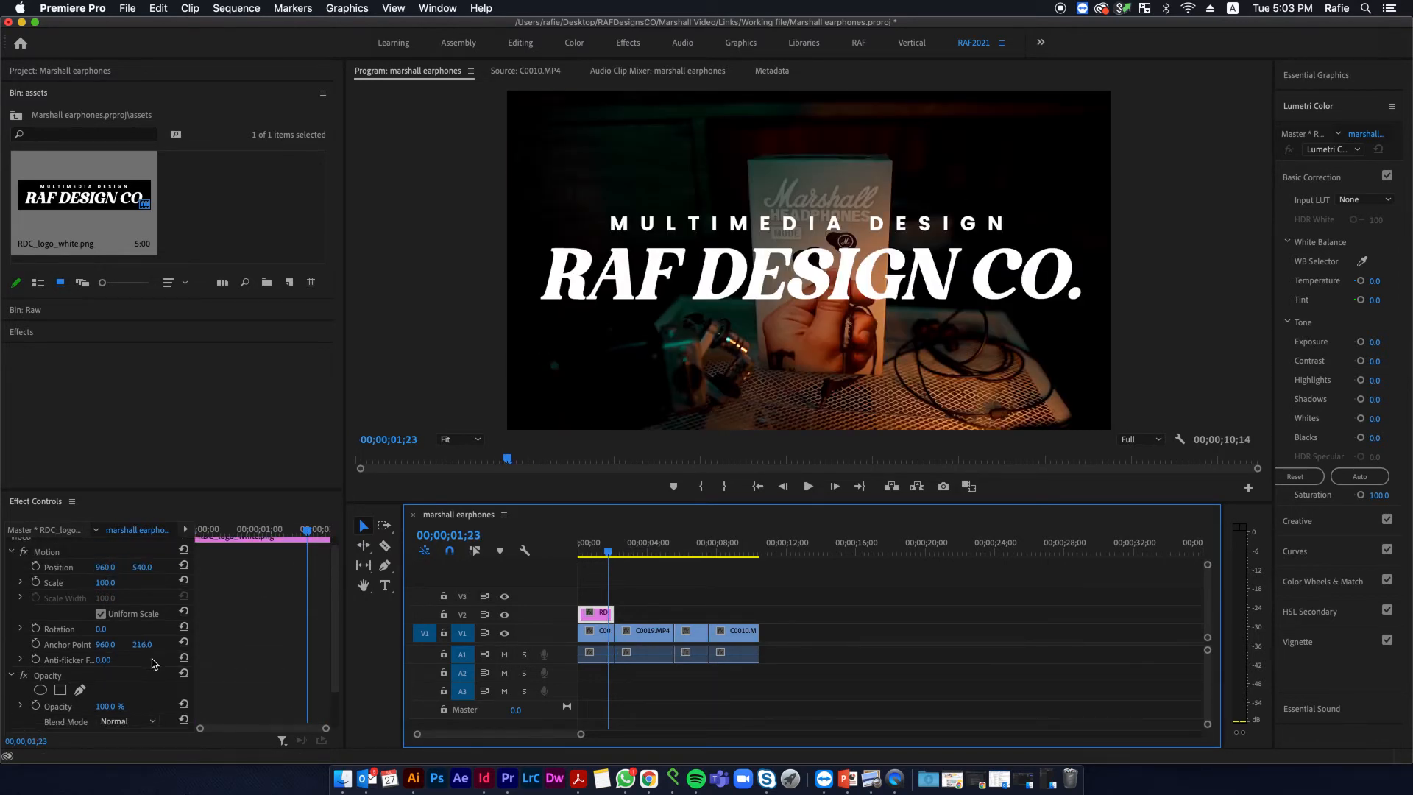
{"action": "left_click", "coordinate": [114, 591]}
{"action": "type", "text": "70"}
{"action": "key", "text": "Return"}
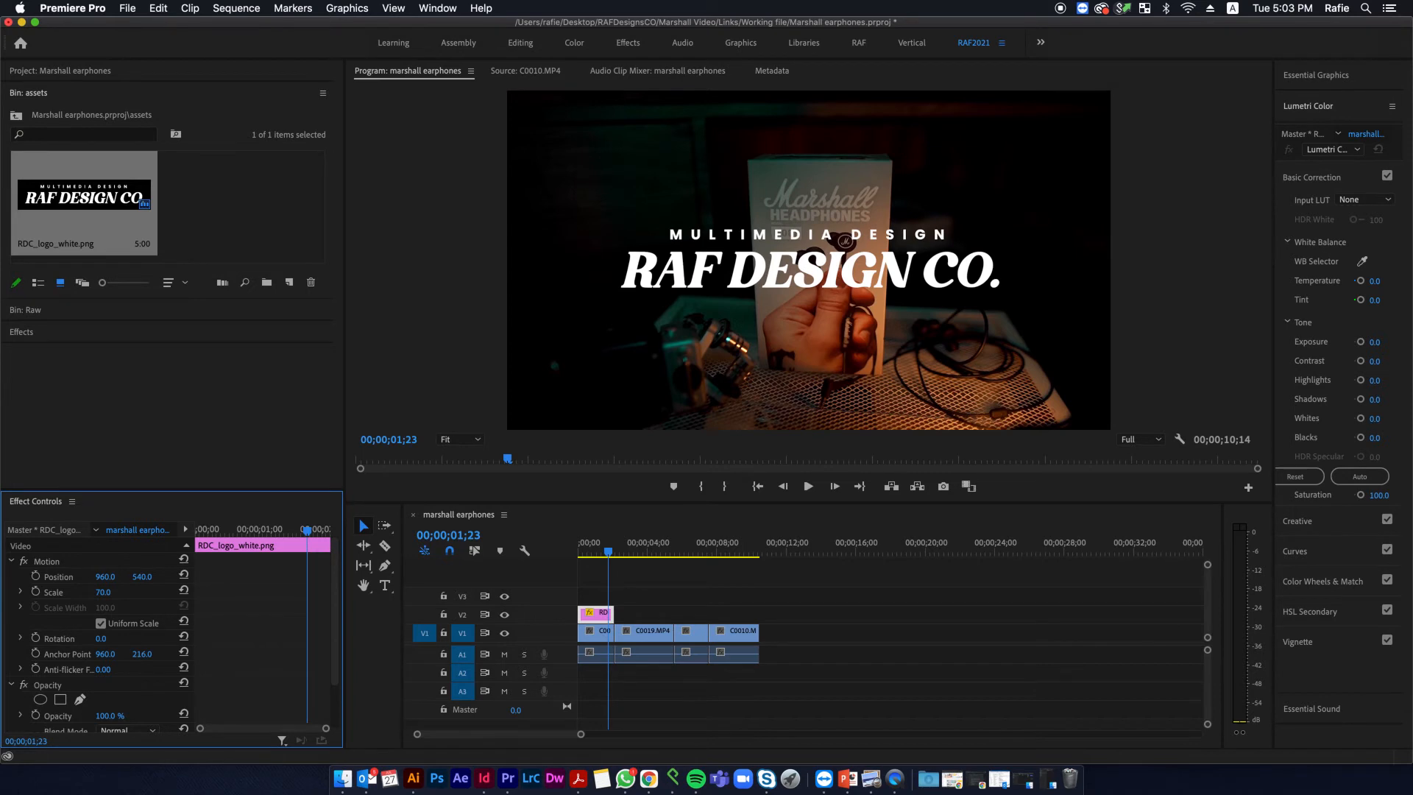
- Set the logo clip's Opacity to 70% and play back the sequence from its start
{"action": "scroll", "coordinate": [121, 632], "scroll_direction": "down", "scroll_amount": 2}
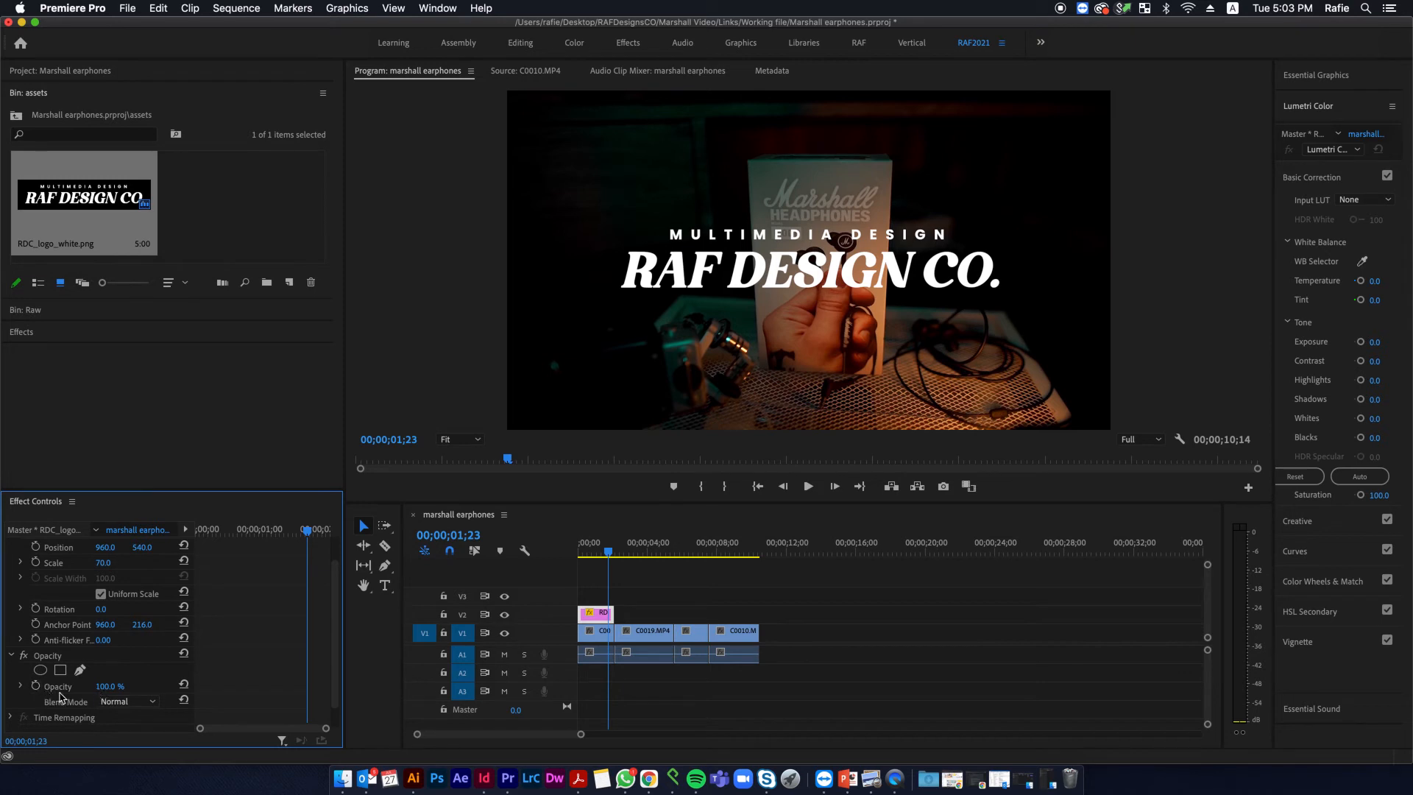
{"action": "left_click", "coordinate": [118, 684]}
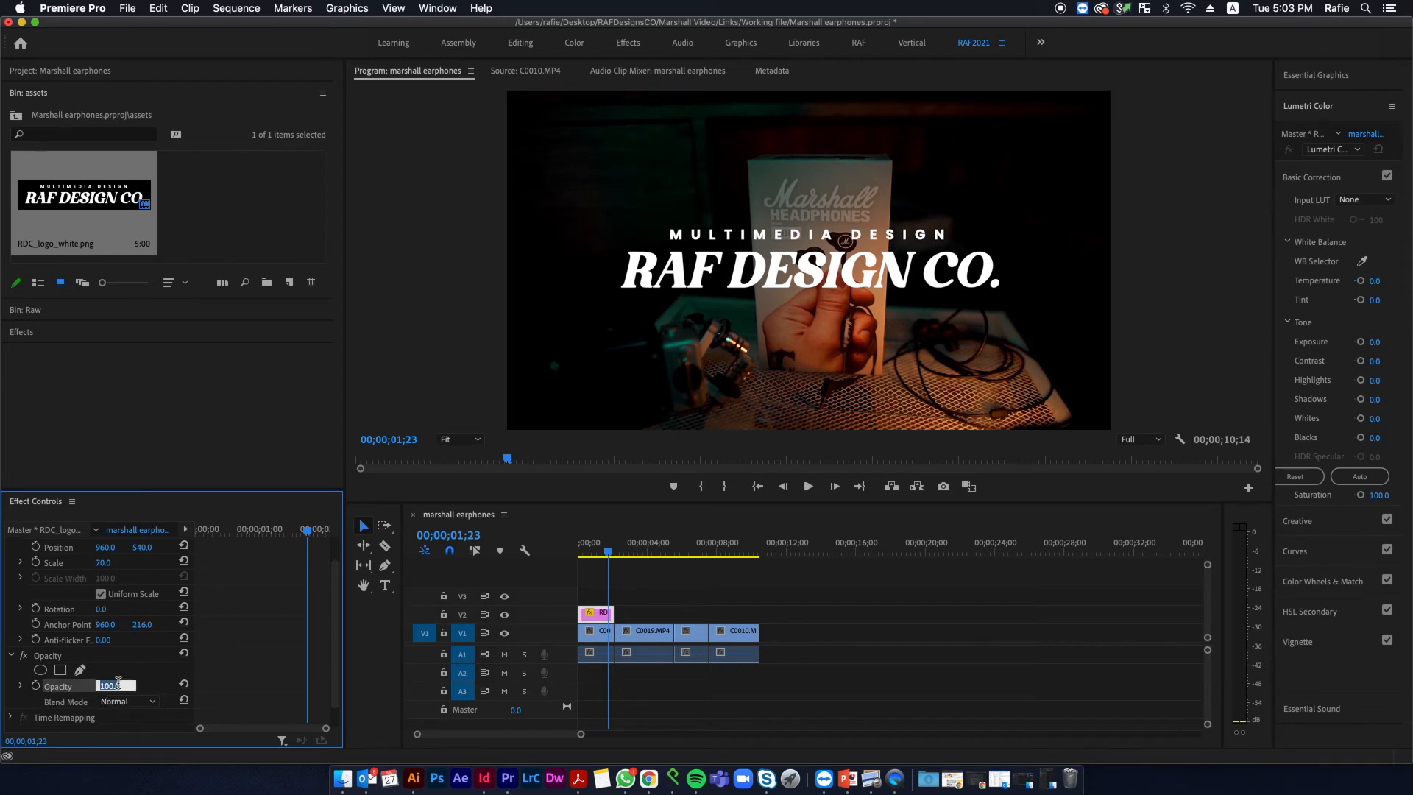
{"action": "type", "text": "70"}
{"action": "key", "text": "Return"}
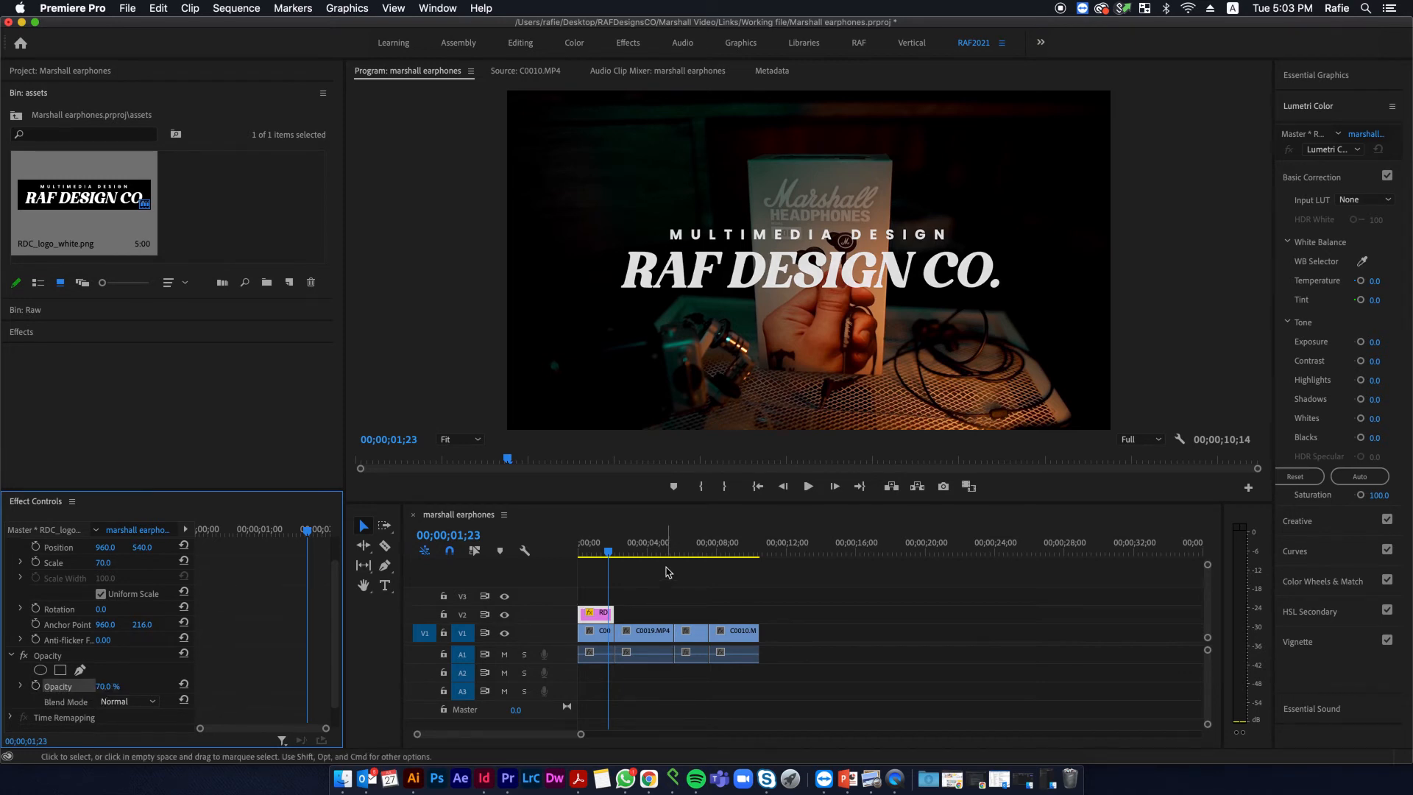
{"action": "left_click_drag", "start_coordinate": [581, 553], "coordinate": [535, 548]}
{"action": "key", "text": "space"}
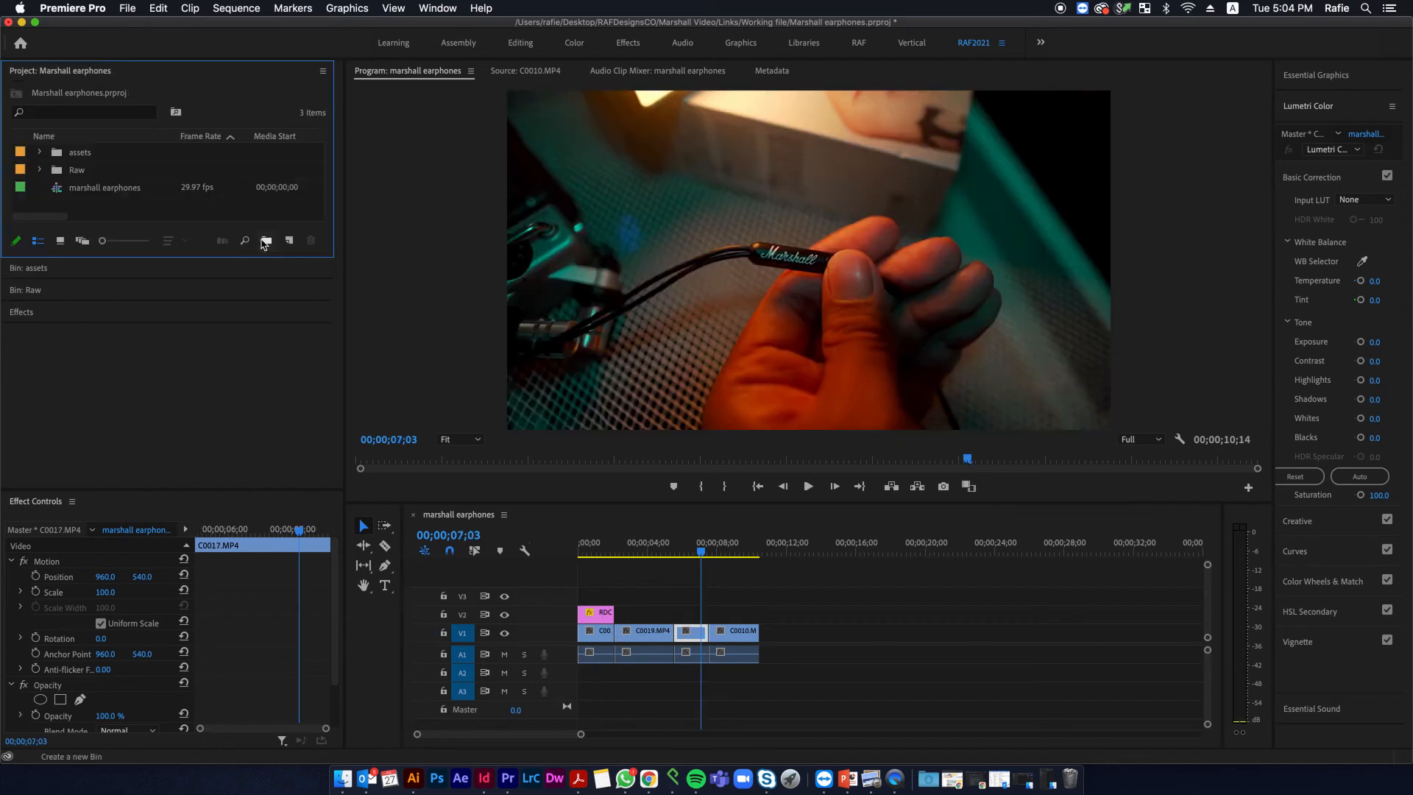
- Create a new bin named Music in the project and open it
{"action": "type", "text": "M"}
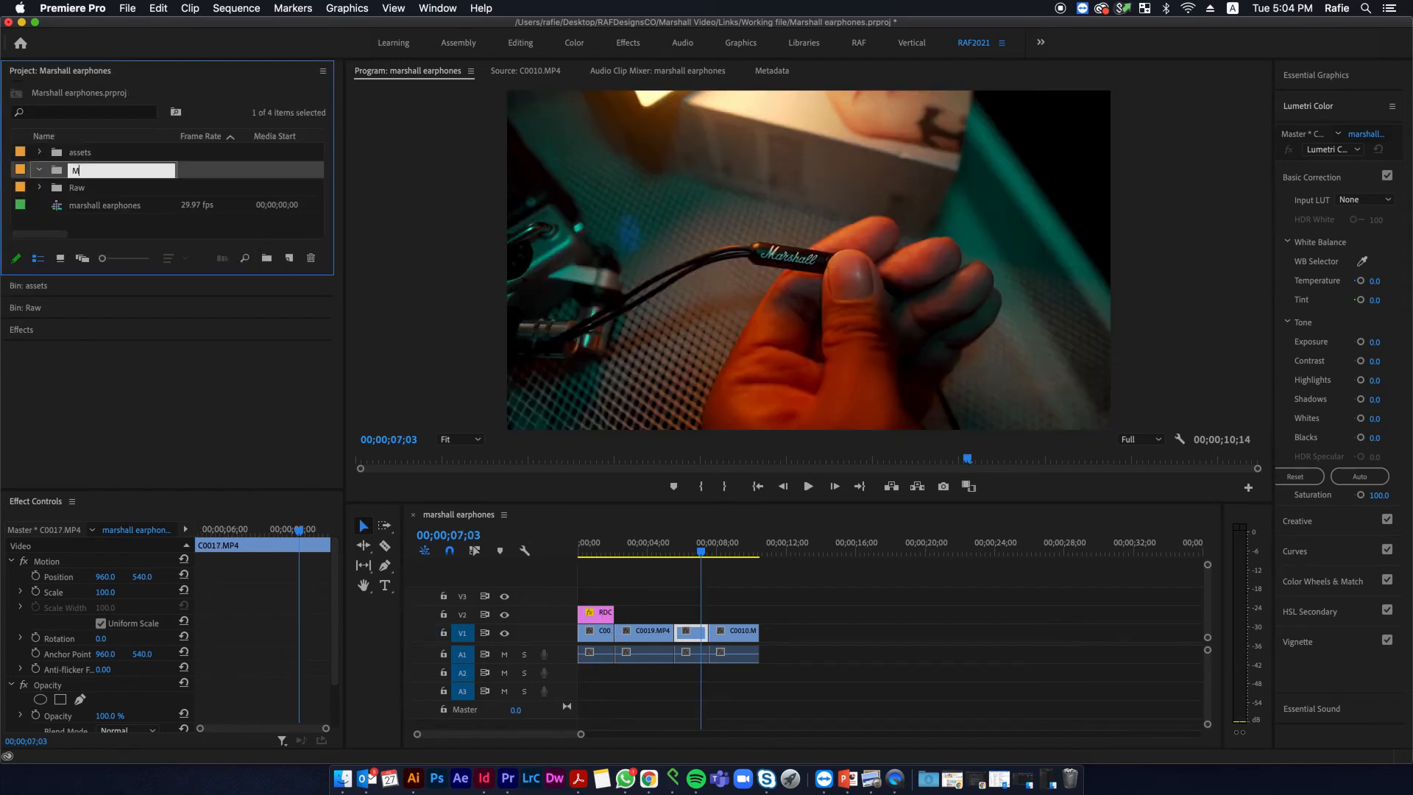
{"action": "type", "text": "usic"}
{"action": "key", "text": "Return"}
{"action": "double_click", "coordinate": [81, 173]}
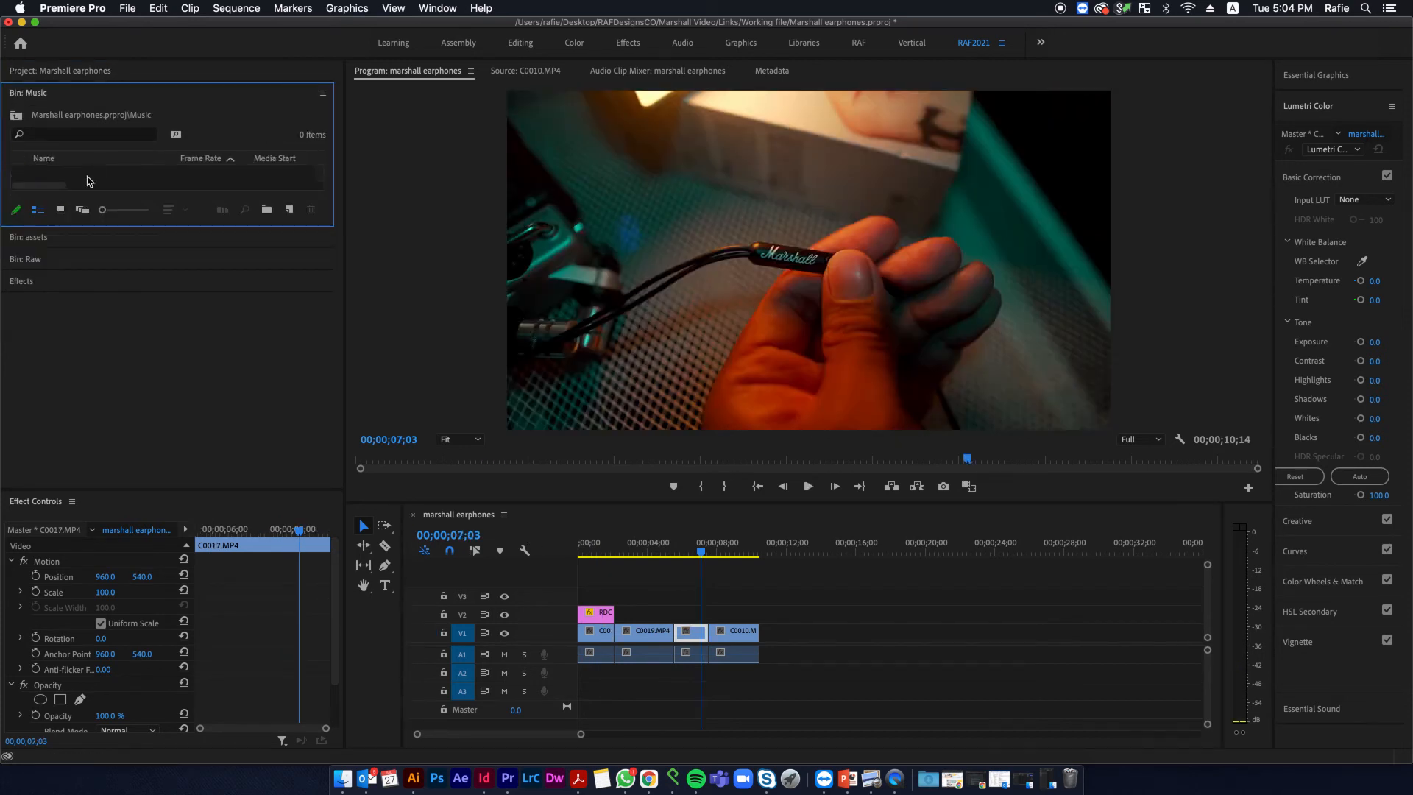
- Import the "oceanside by kicktracks Artlist.mp3" audio file into the Music bin
{"action": "double_click", "coordinate": [81, 179]}
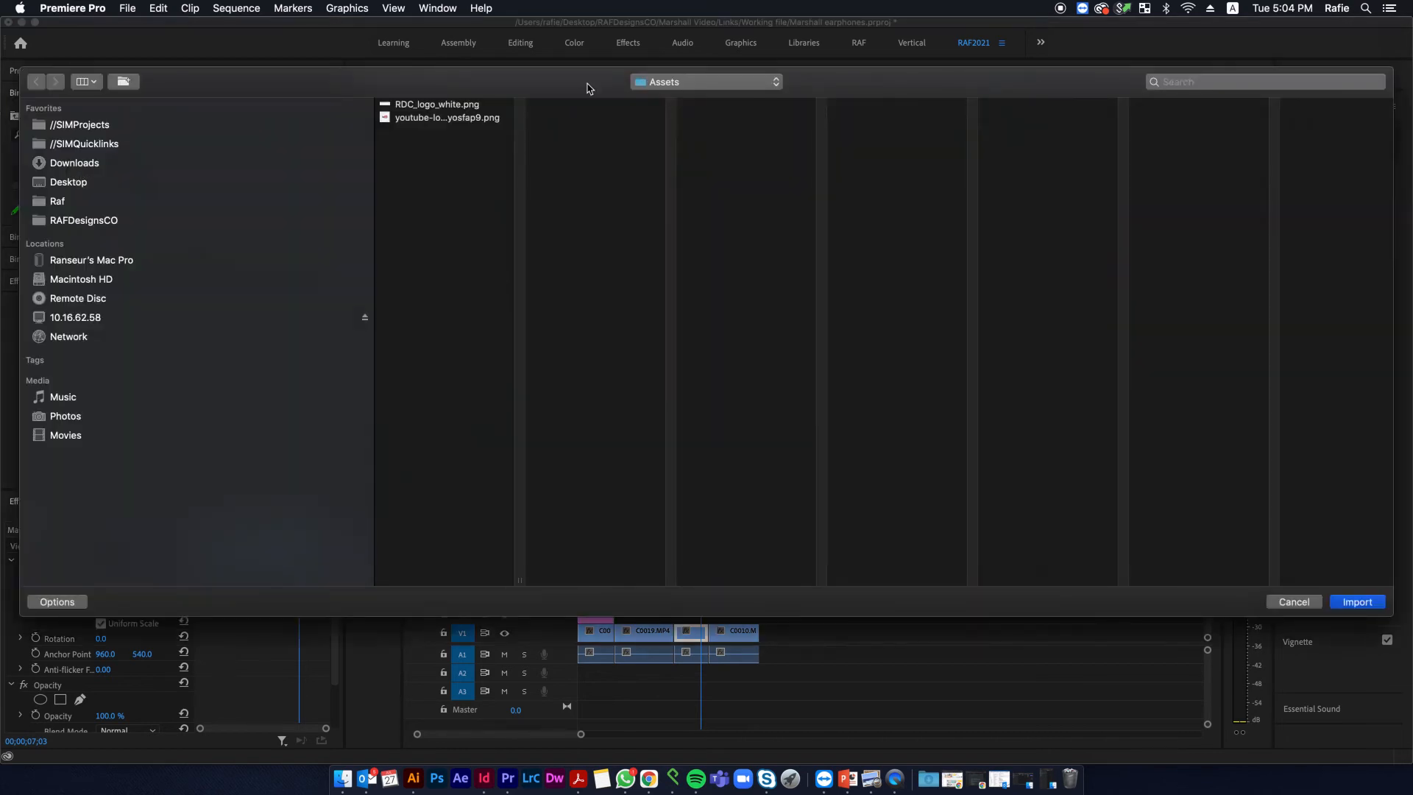
{"action": "left_click", "coordinate": [706, 81]}
{"action": "left_click", "coordinate": [729, 95]}
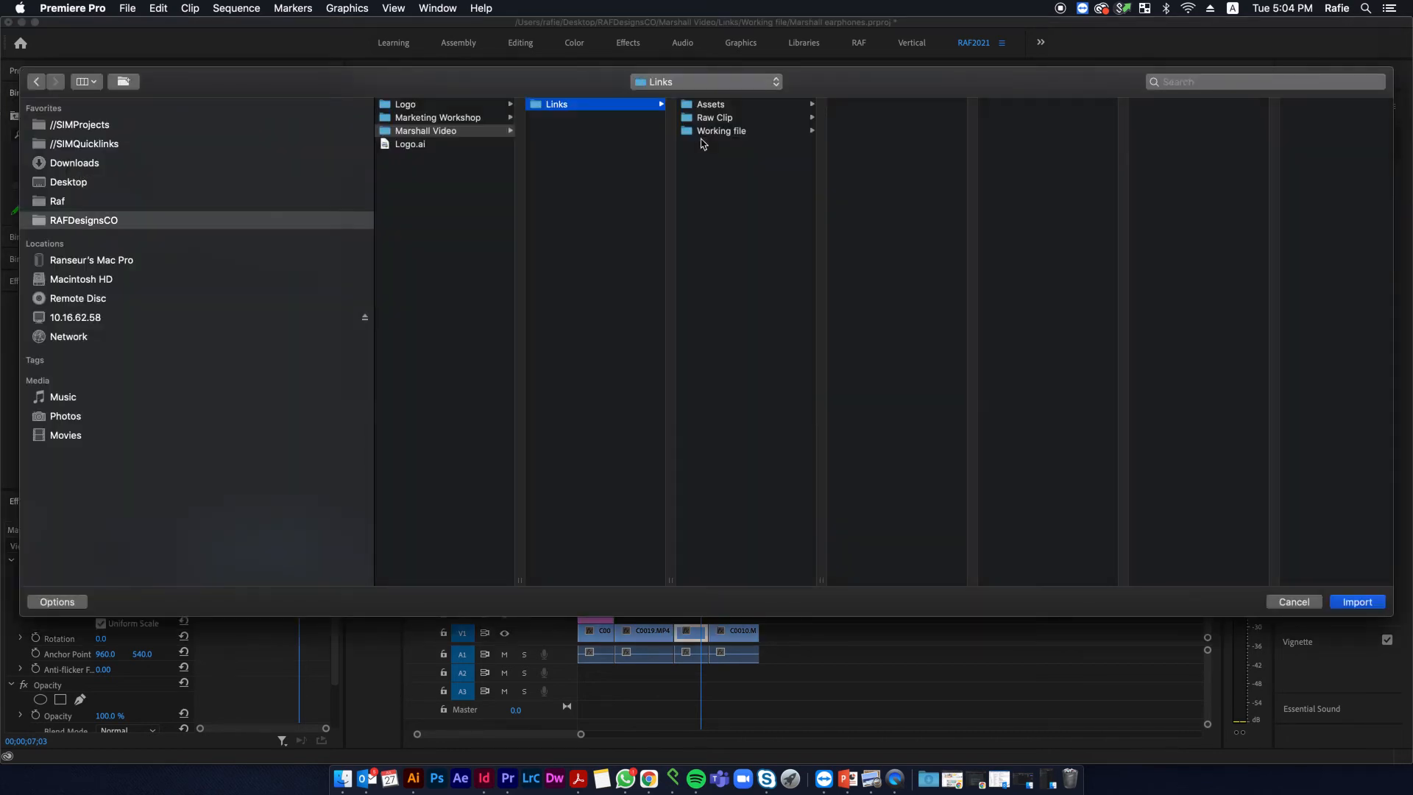
{"action": "left_click", "coordinate": [710, 117]}
{"action": "double_click", "coordinate": [886, 104]}
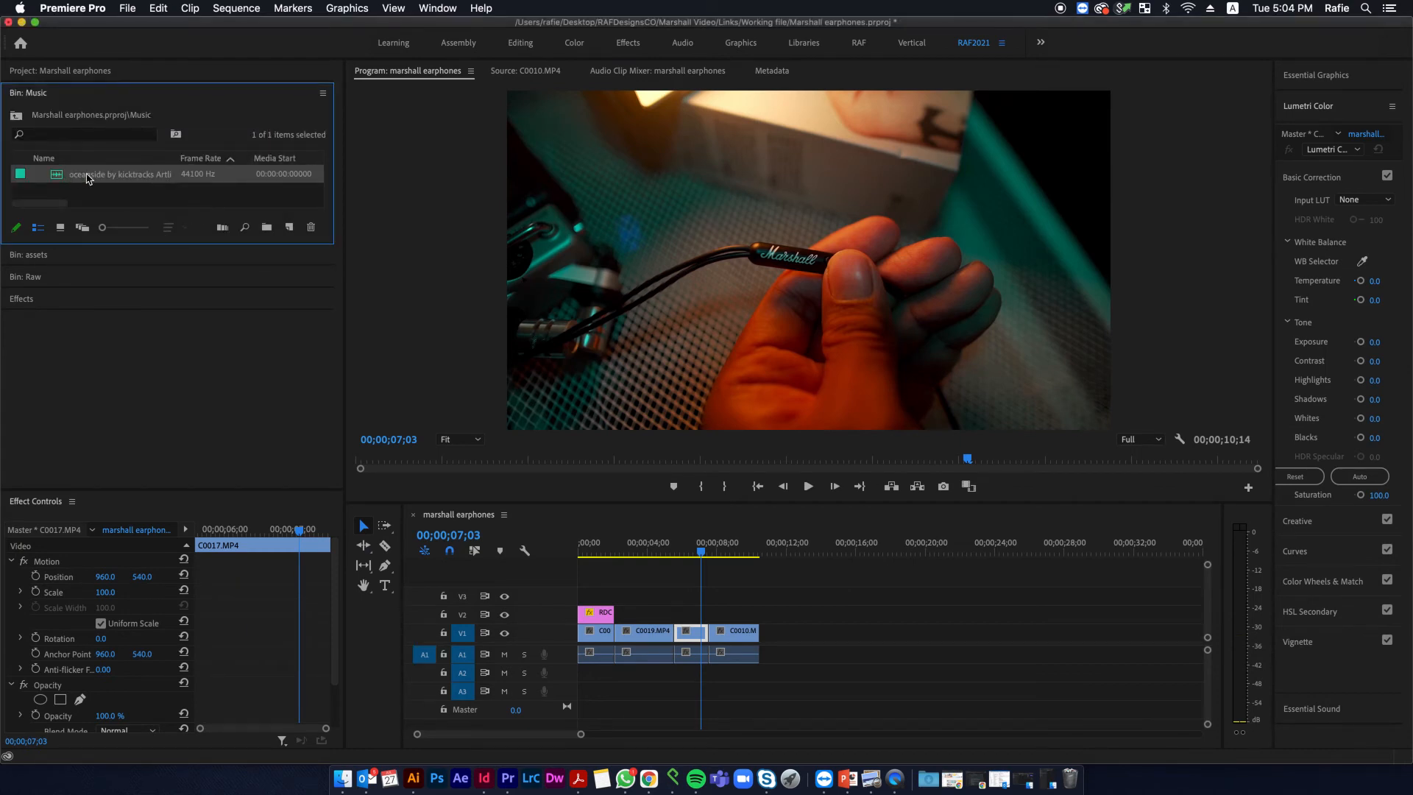
- Place the oceanside music on A2 from the start of the sequence and play it back with the clips
{"action": "left_click_drag", "start_coordinate": [90, 180], "coordinate": [631, 671]}
{"action": "key", "text": "space"}
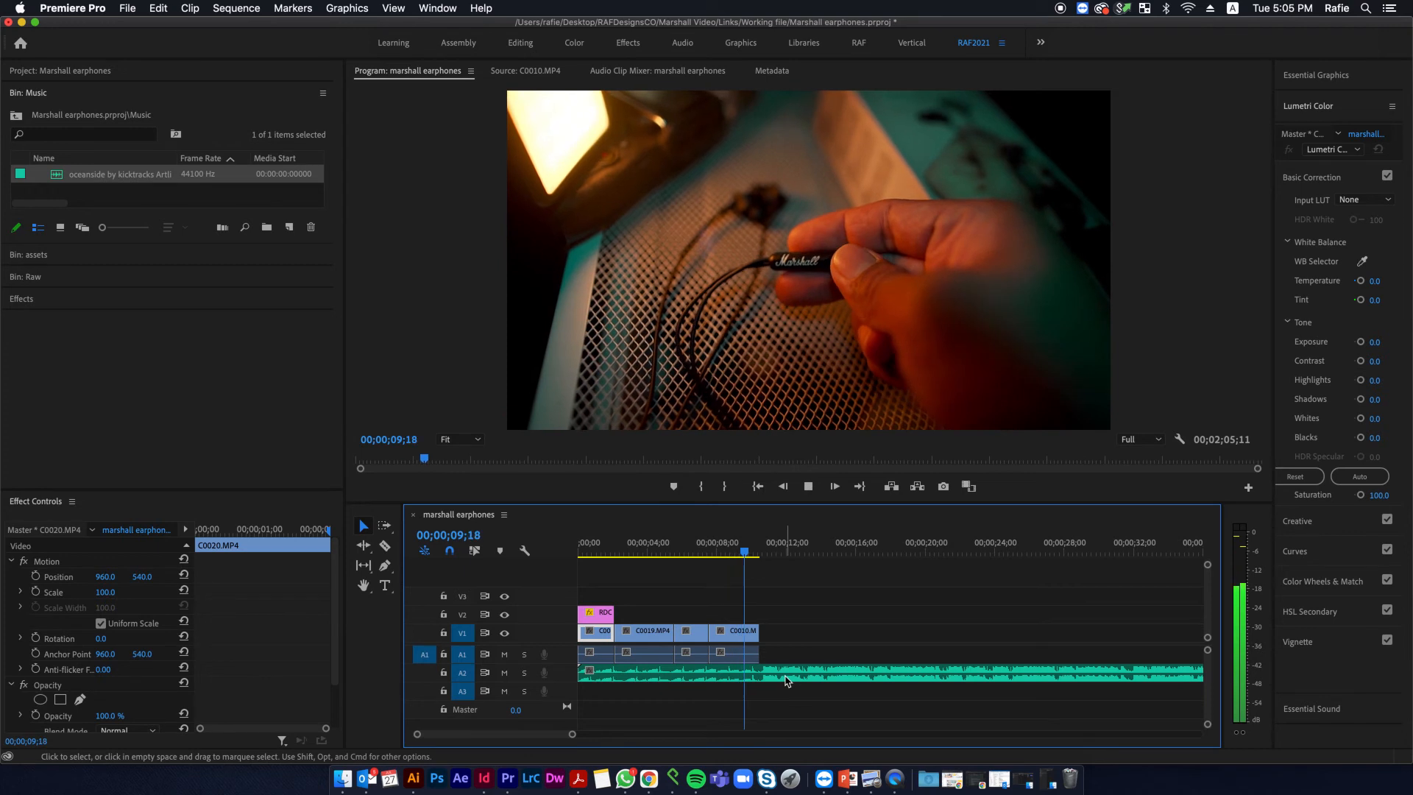
{"action": "left_click", "coordinate": [773, 673]}
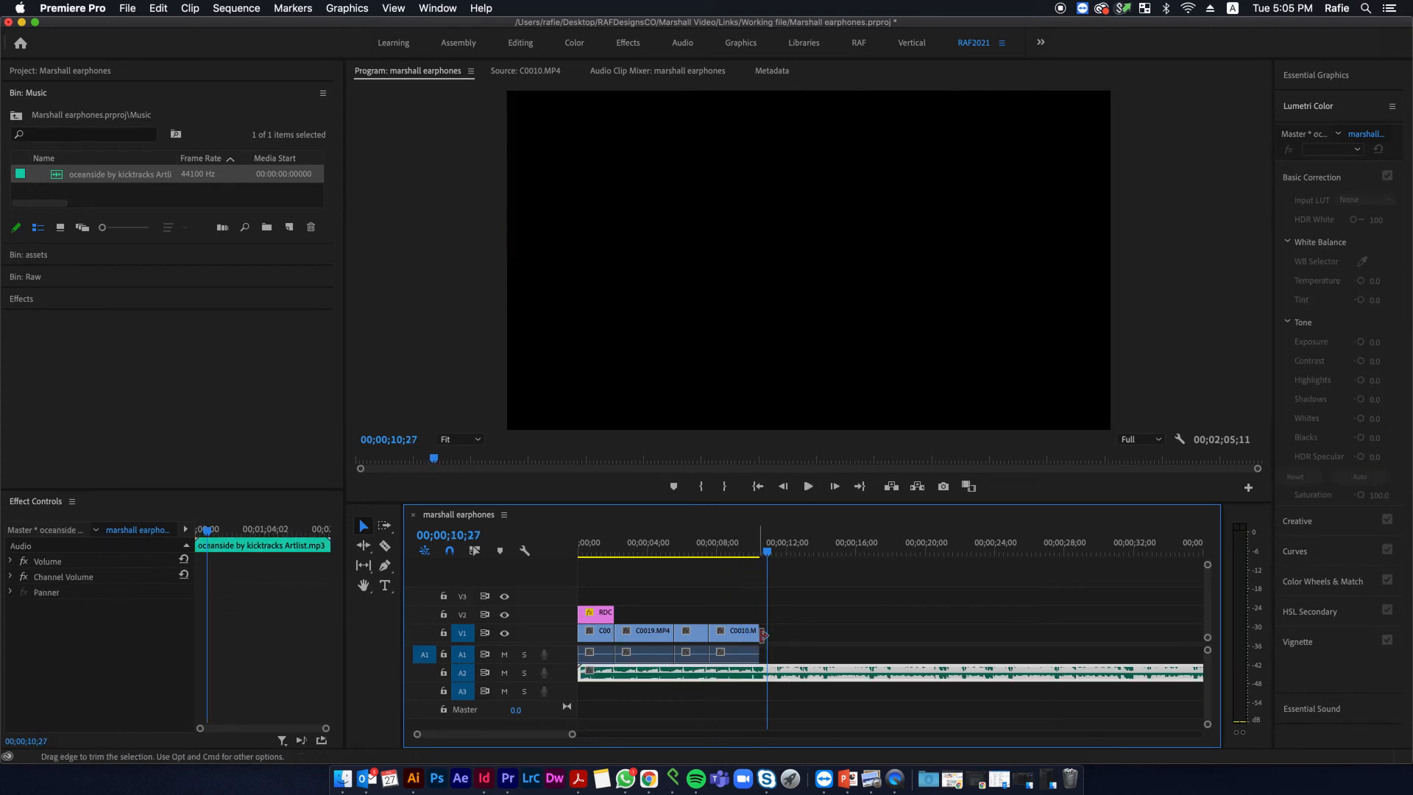
- Split the music on A2 with the Razor tool at the end of the C0010.MP4 clip
{"action": "scroll", "coordinate": [756, 688], "scroll_direction": "up", "scroll_amount": 4}
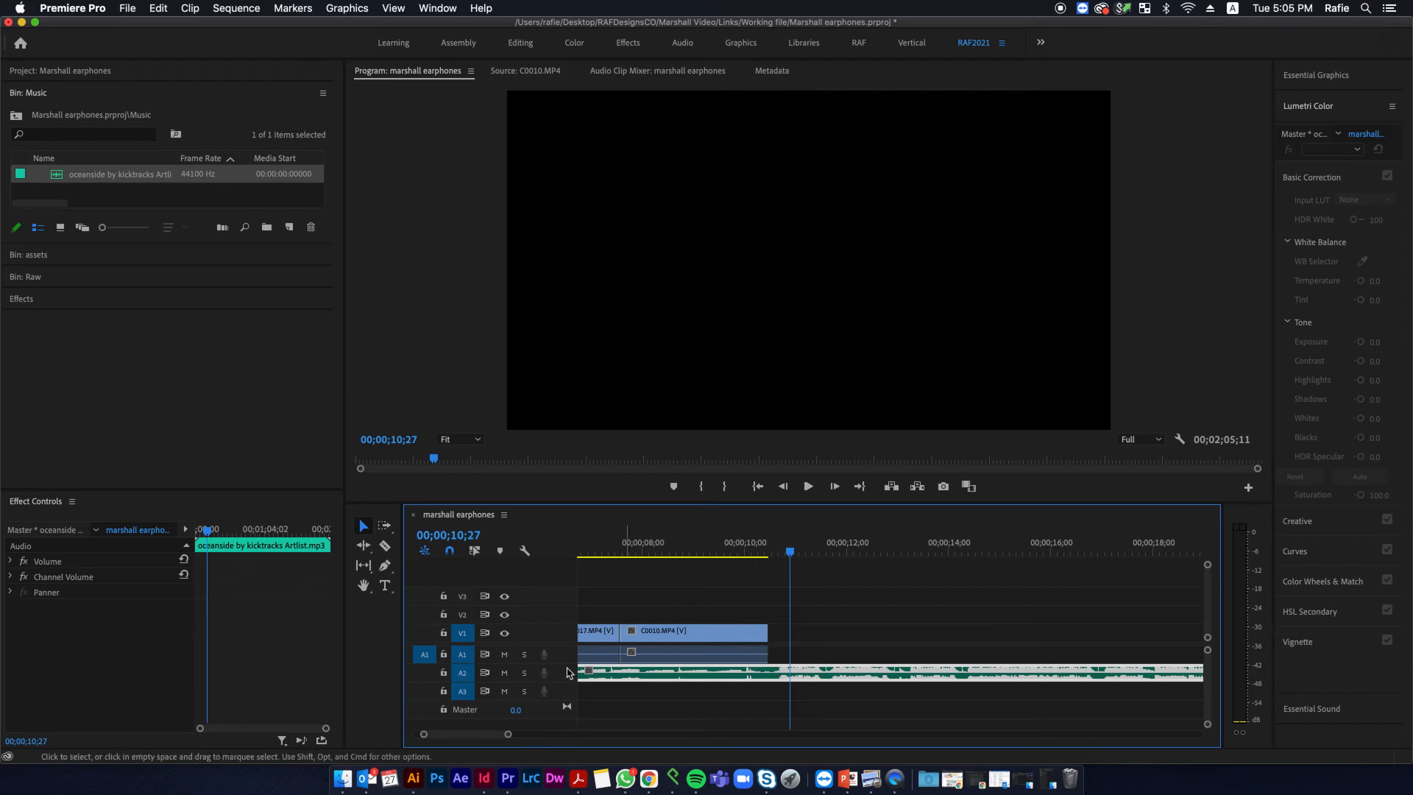
{"action": "scroll", "coordinate": [542, 674], "scroll_direction": "up", "scroll_amount": 3}
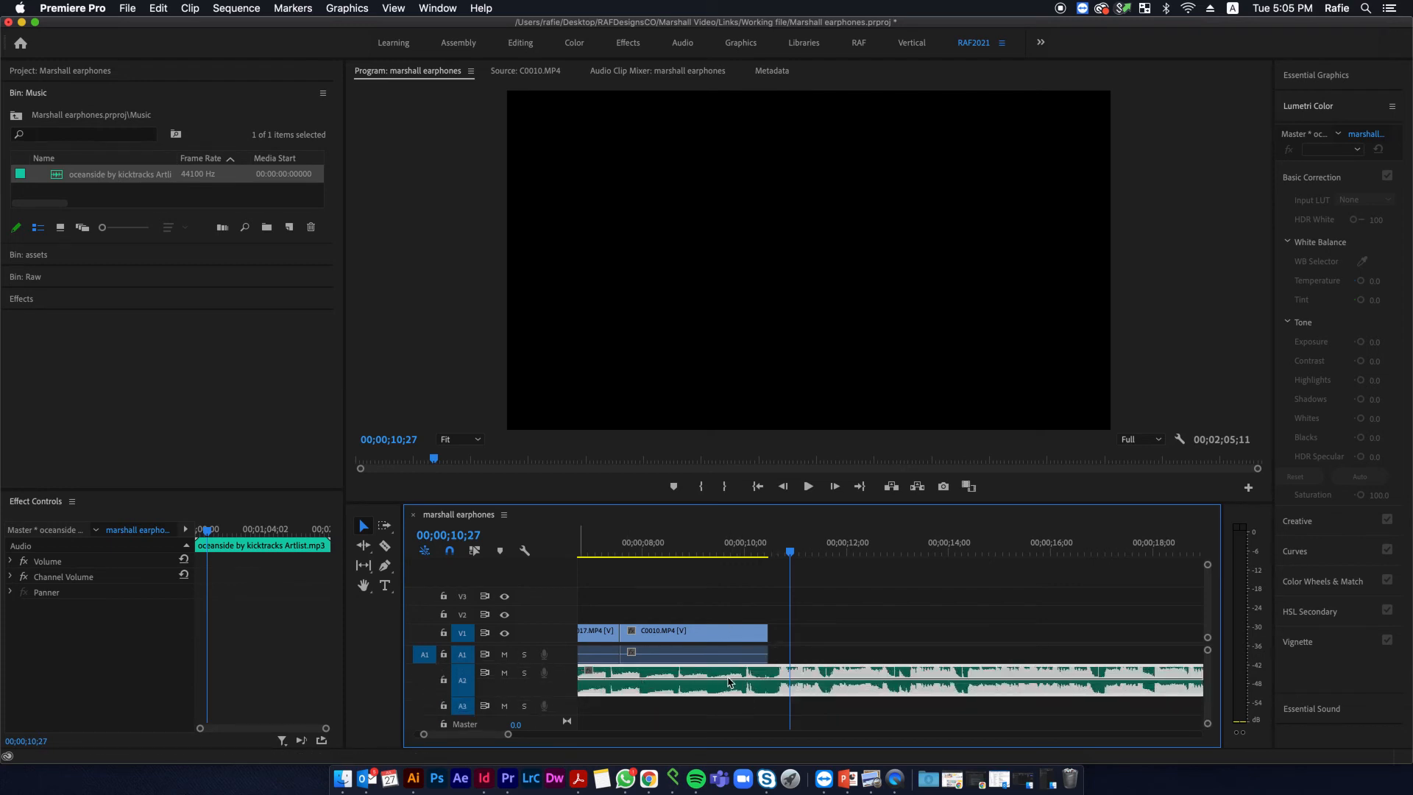
{"action": "left_click", "coordinate": [385, 547]}
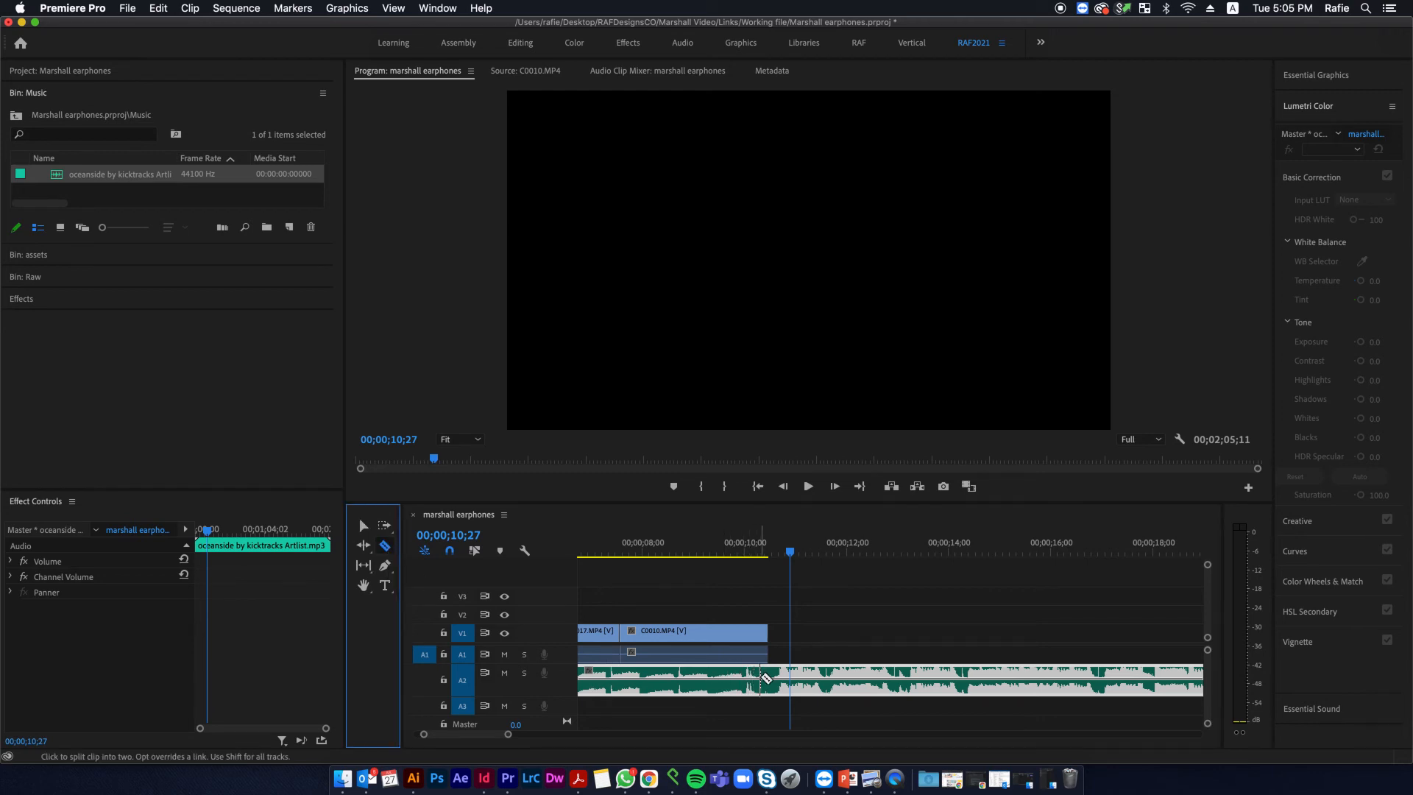
{"action": "left_click", "coordinate": [772, 680]}
{"action": "key", "text": "v"}
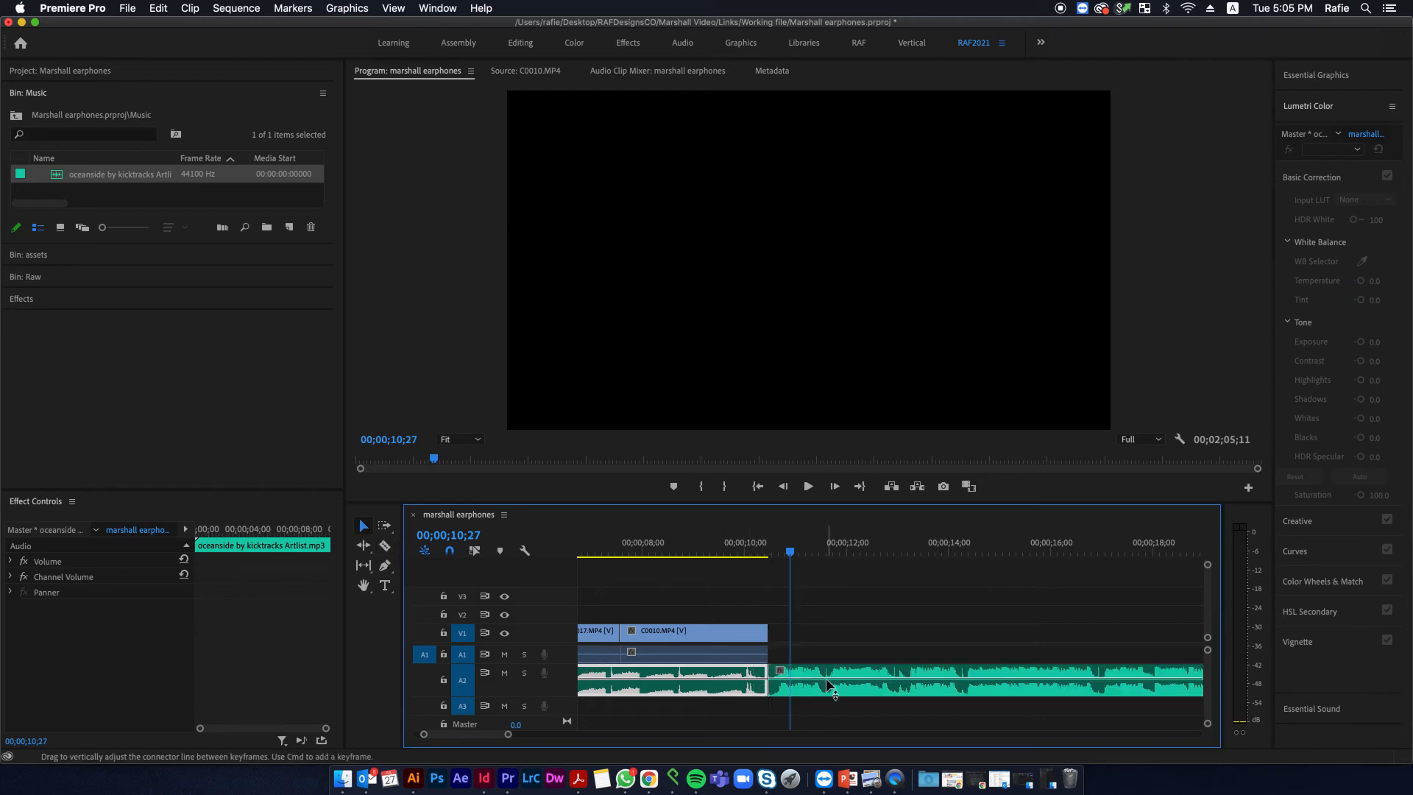
- Delete the leftover music after the cut and check the end of the sequence
{"action": "left_click", "coordinate": [362, 526]}
{"action": "left_click", "coordinate": [864, 673]}
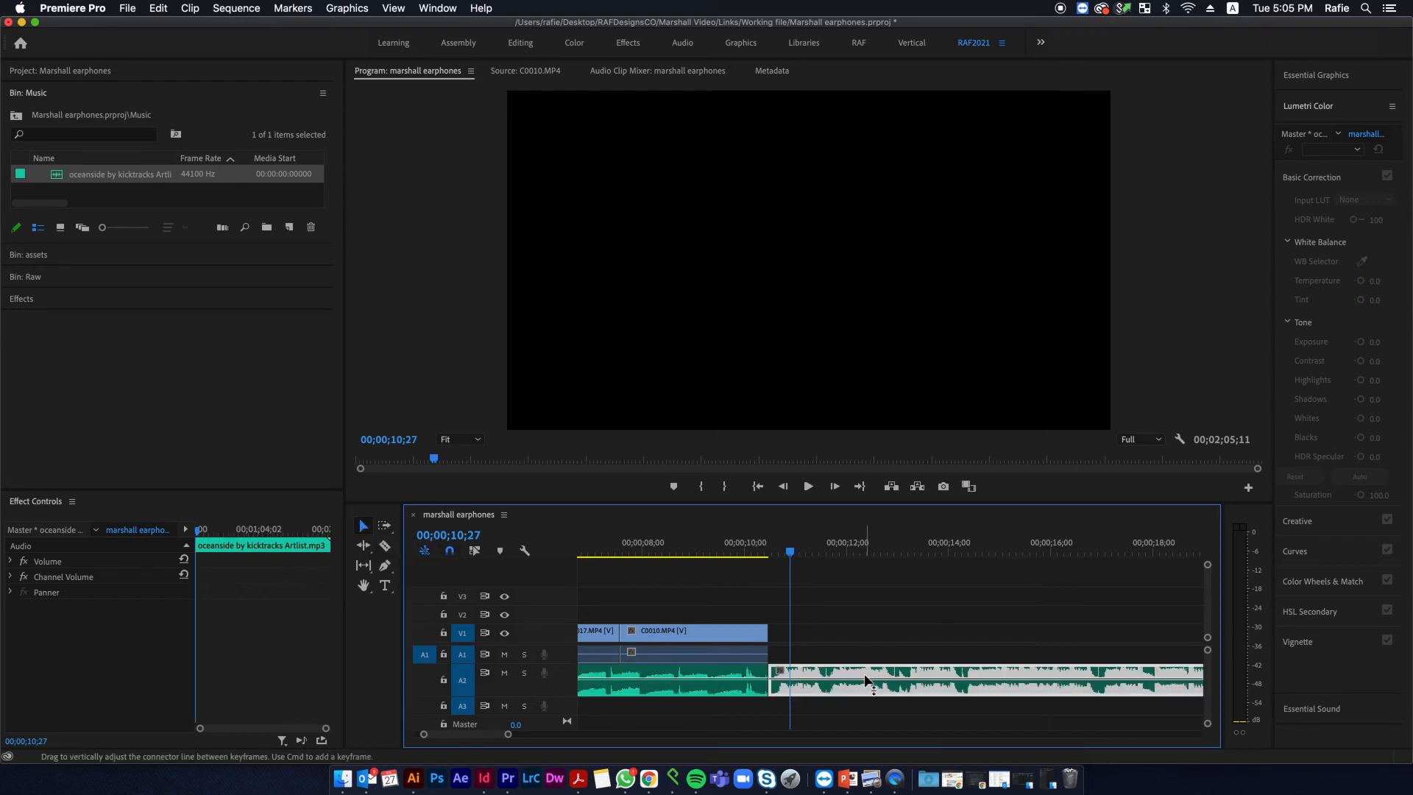
{"action": "key", "text": "Delete"}
{"action": "left_click", "coordinate": [766, 557]}
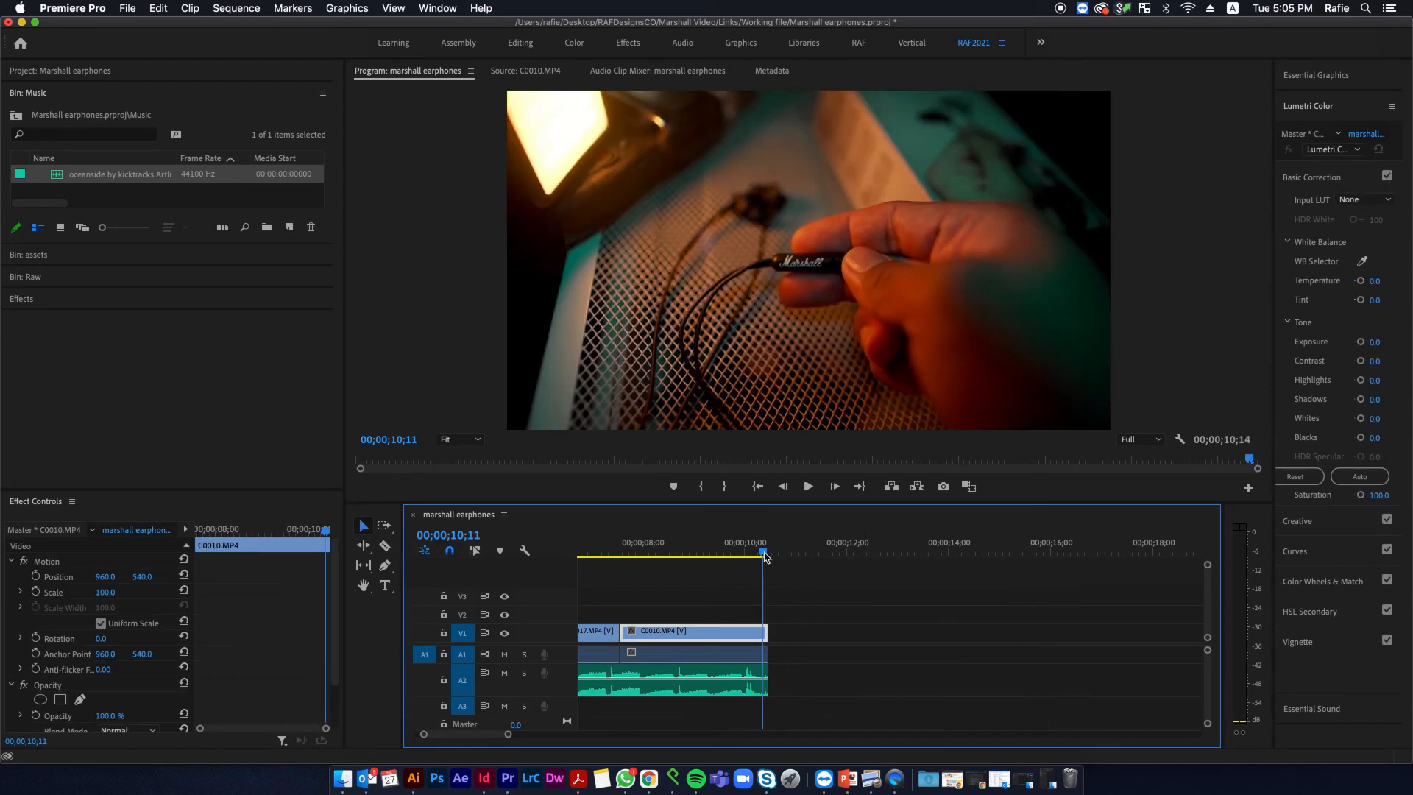
{"action": "left_click_drag", "start_coordinate": [767, 556], "coordinate": [771, 557]}
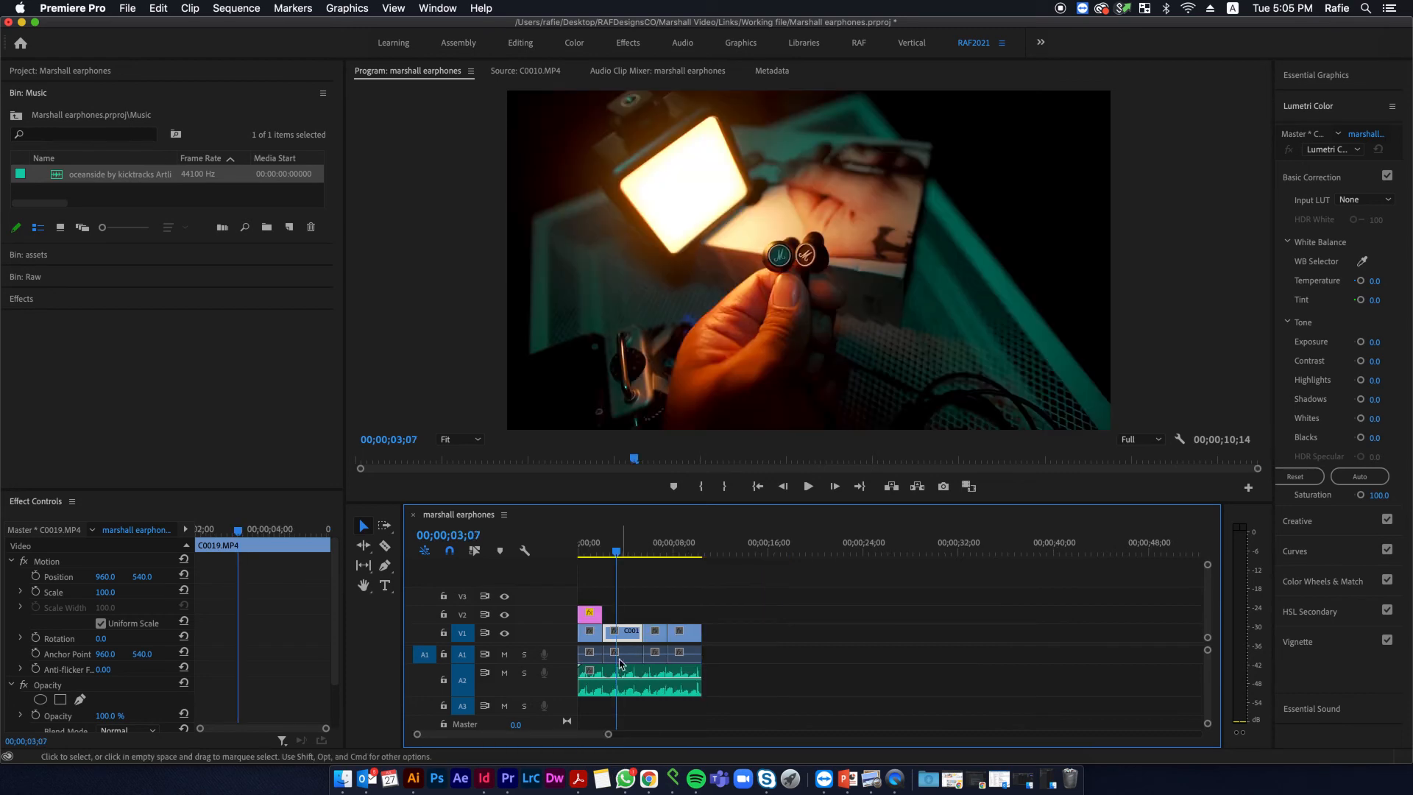
- Set up a media export of the marshall earphones sequence in H.264 format with the YouTube 1080p Full HD preset
{"action": "left_click", "coordinate": [638, 676]}
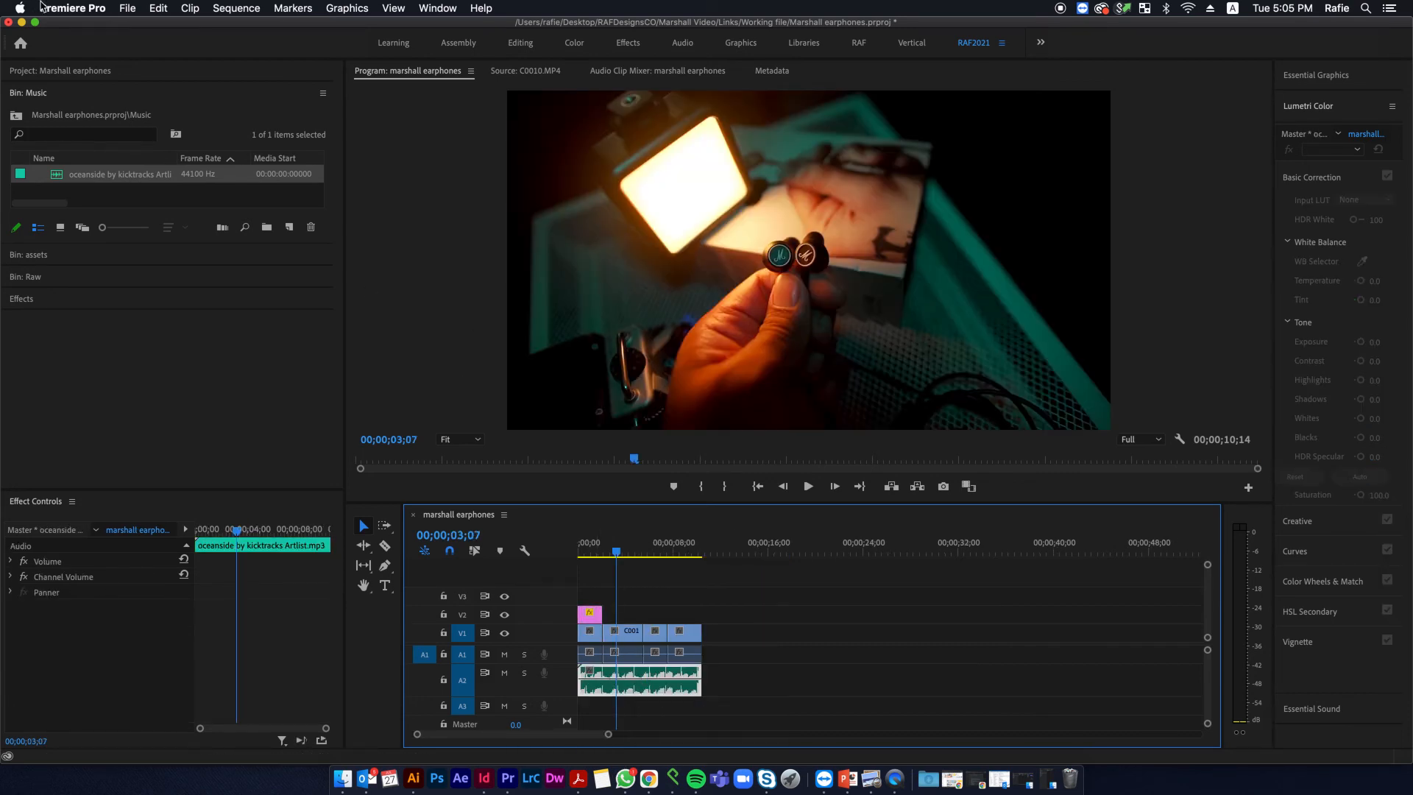
{"action": "left_click", "coordinate": [129, 9]}
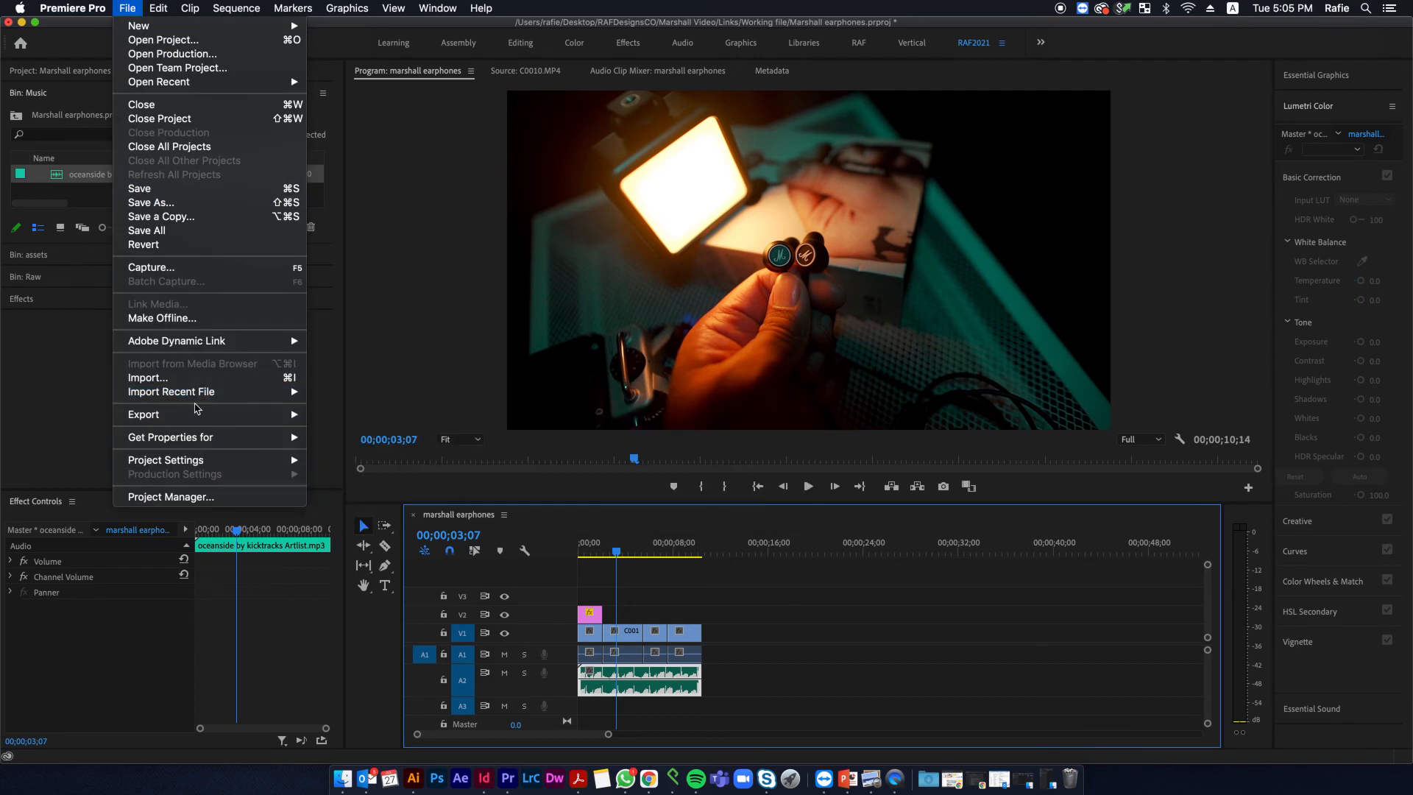
{"action": "mouse_move", "coordinate": [203, 416]}
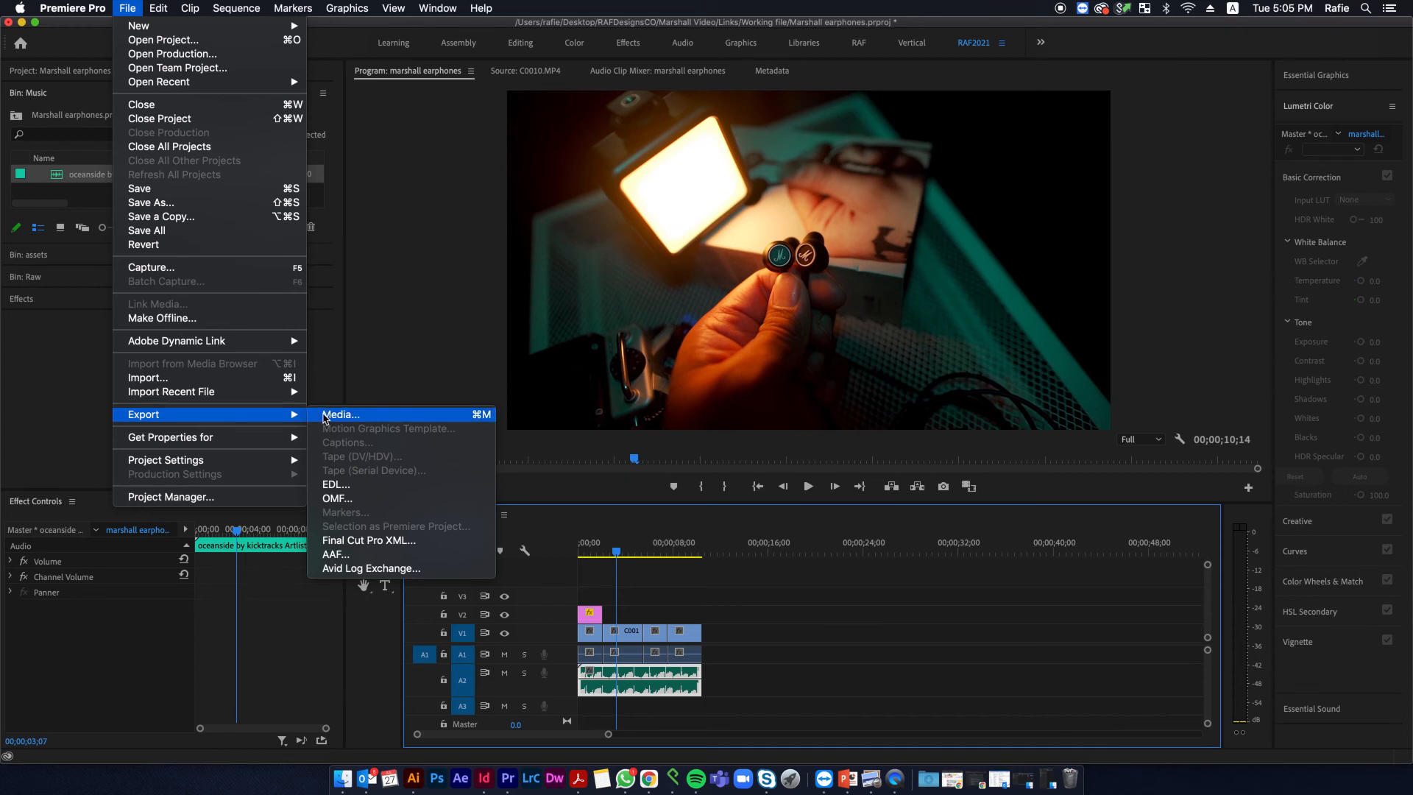
{"action": "left_click", "coordinate": [326, 417]}
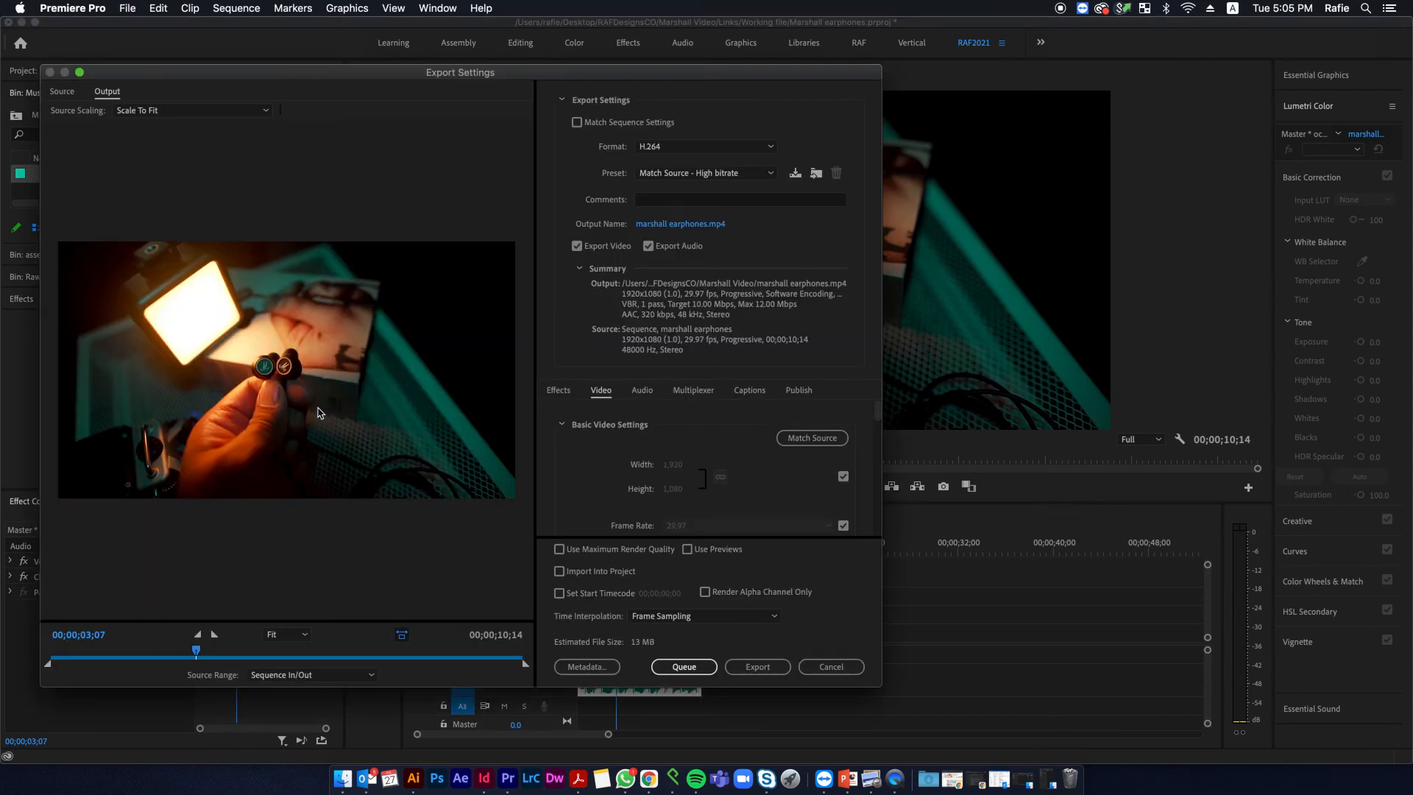
{"action": "left_click", "coordinate": [679, 151]}
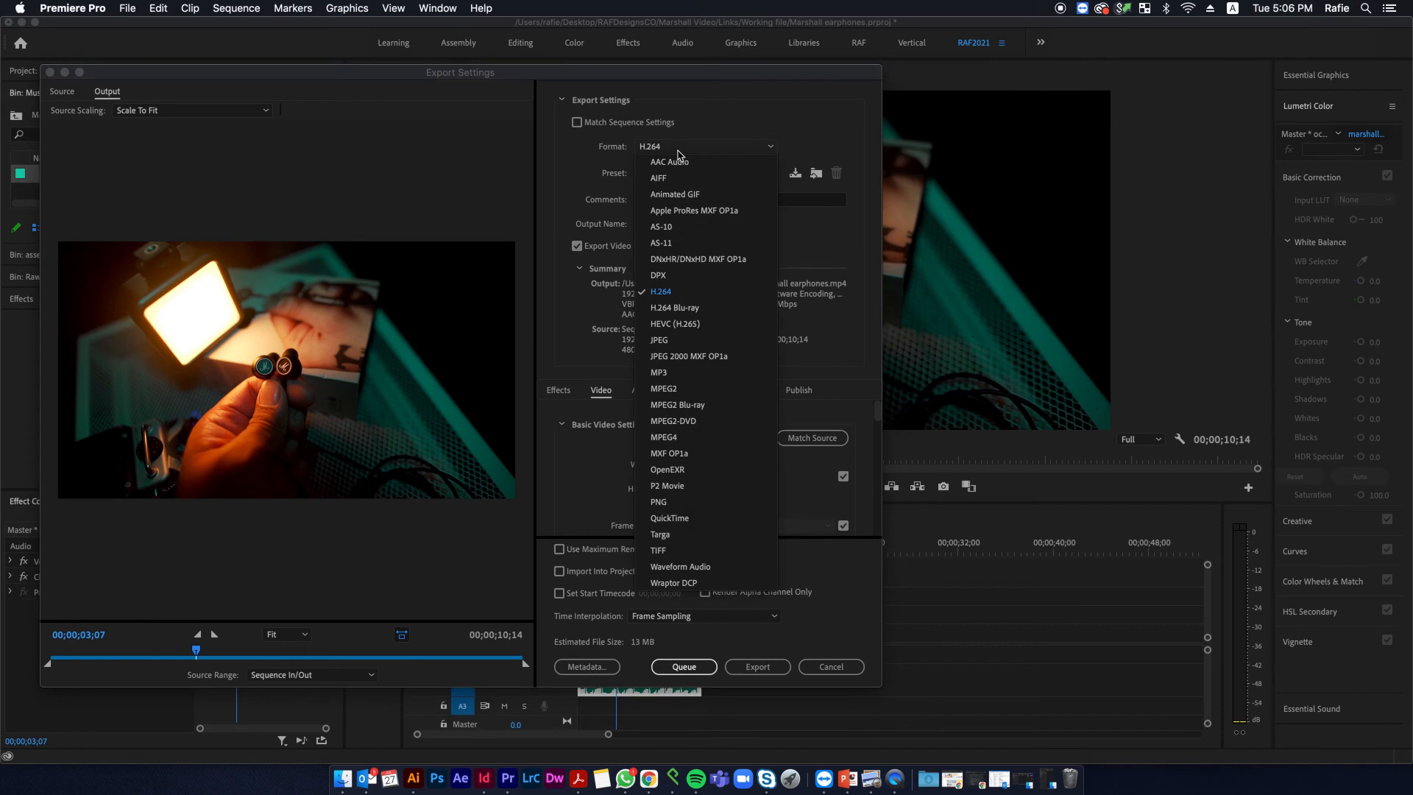
{"action": "left_click", "coordinate": [678, 151]}
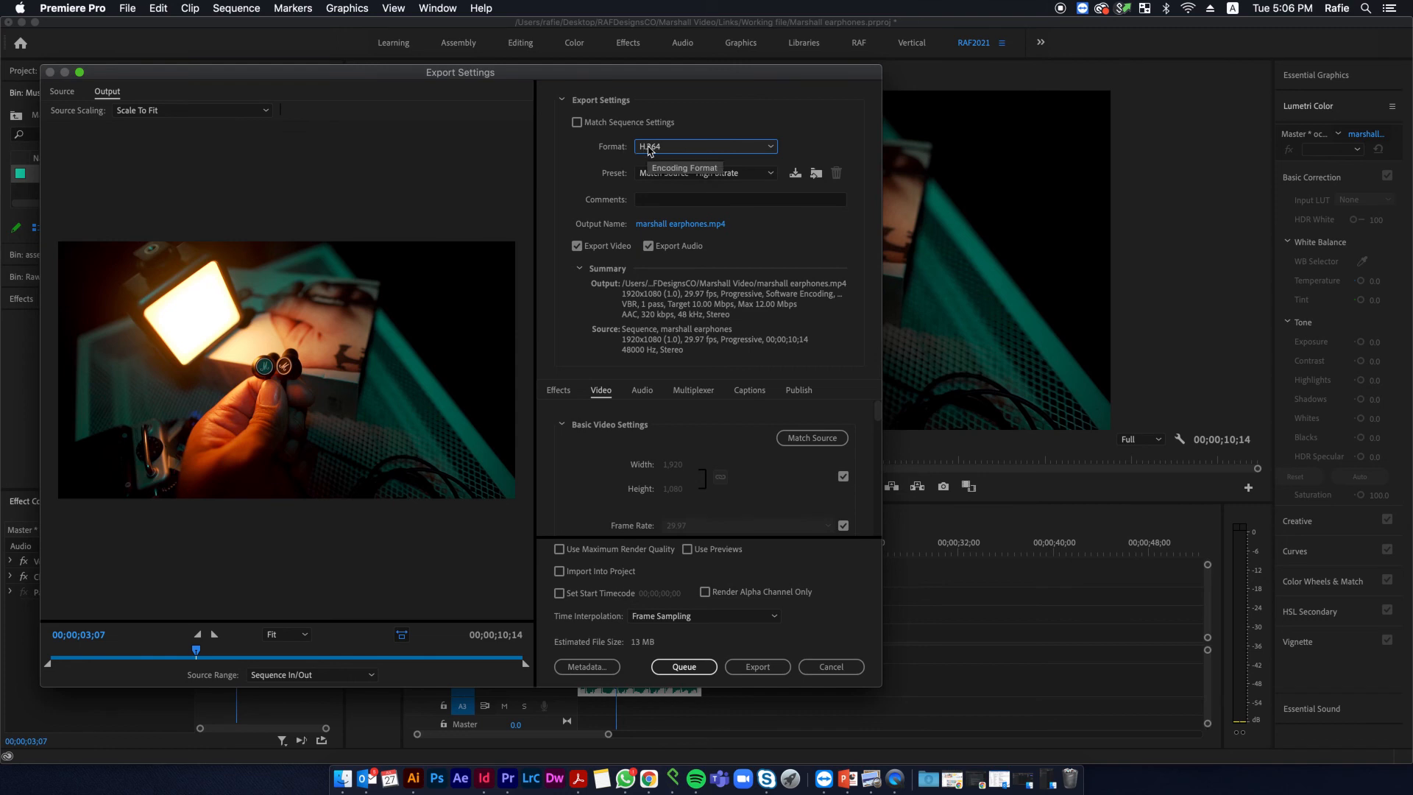
{"action": "left_click", "coordinate": [710, 181]}
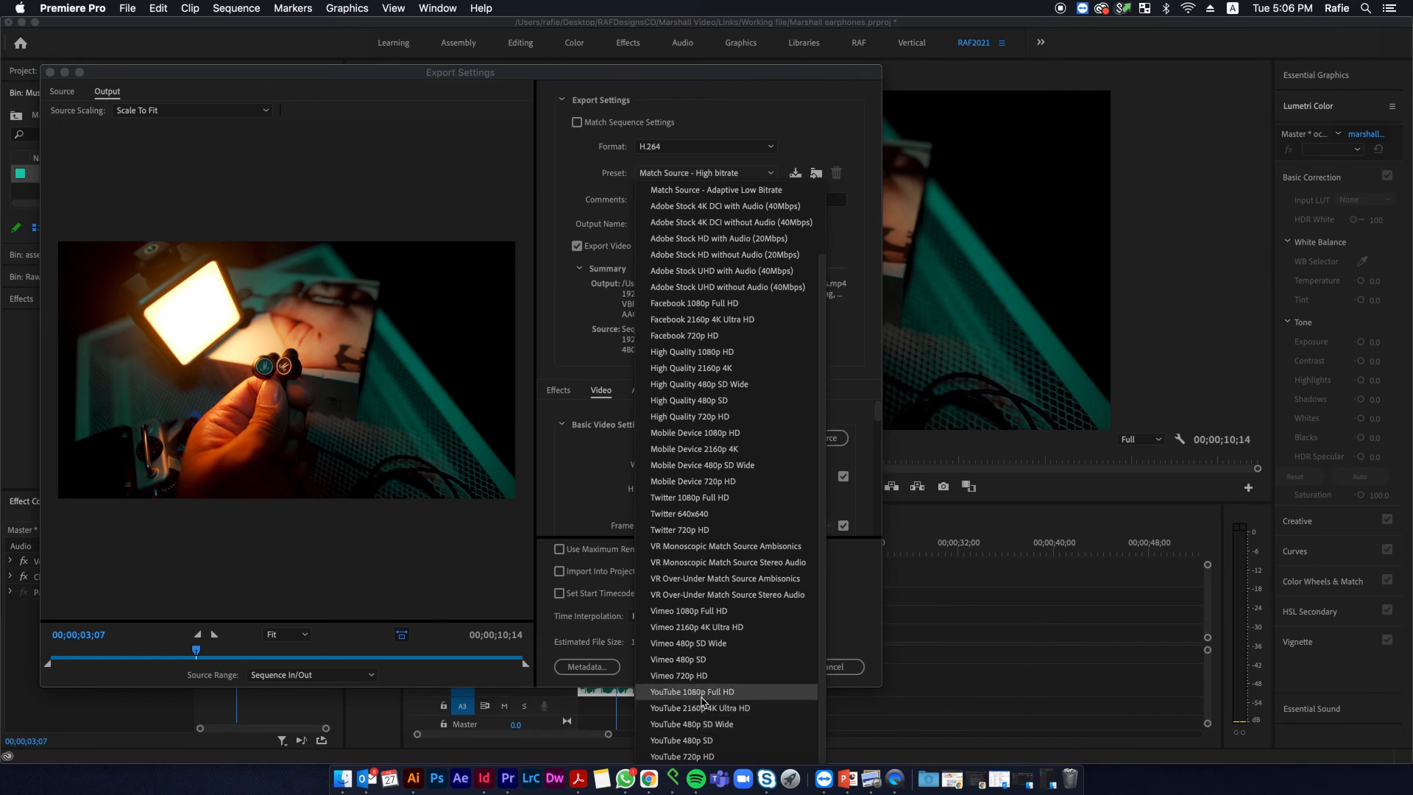
{"action": "left_click", "coordinate": [749, 695]}
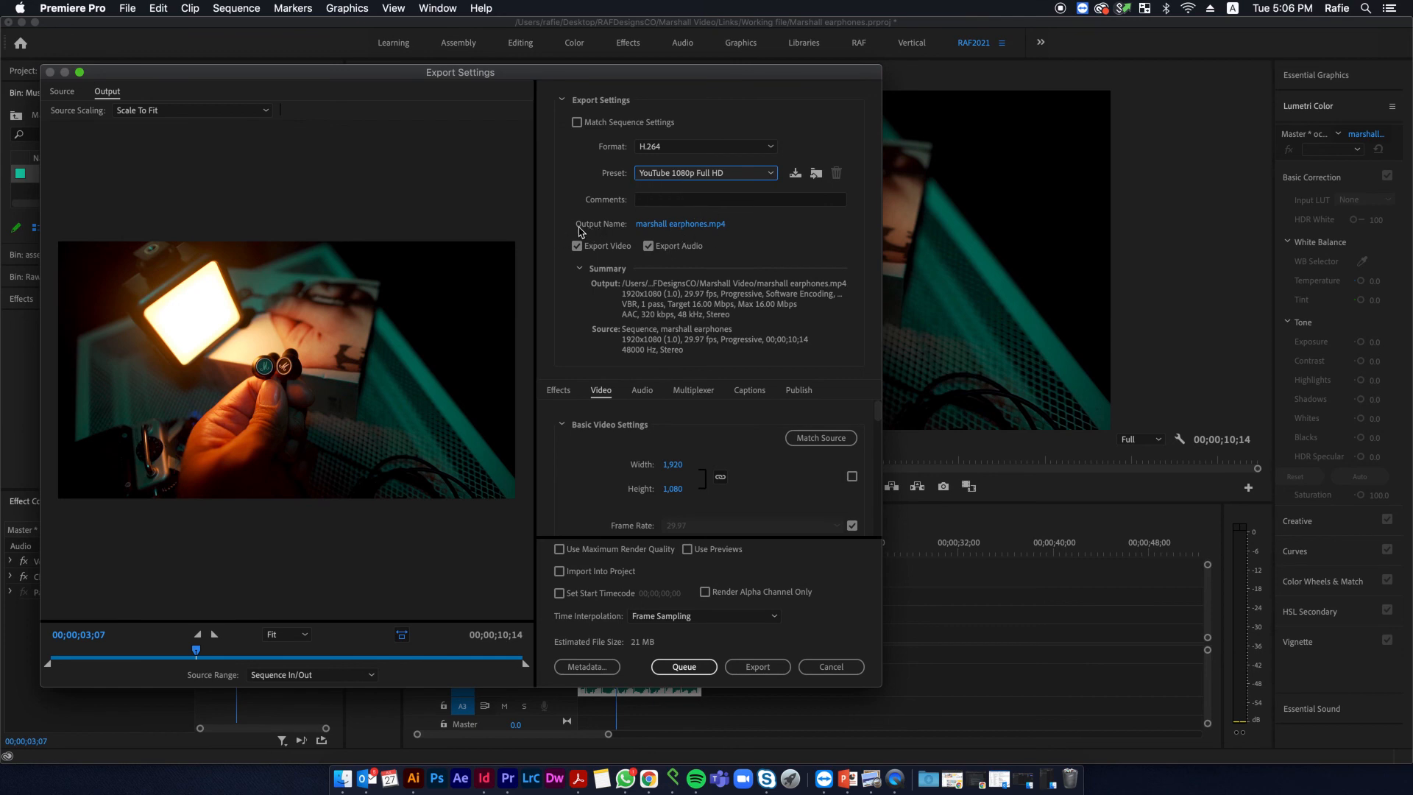
- Save the output as marshall earphones.mp4 in the Marshall Video folder and export the sequence
{"action": "left_click", "coordinate": [675, 224]}
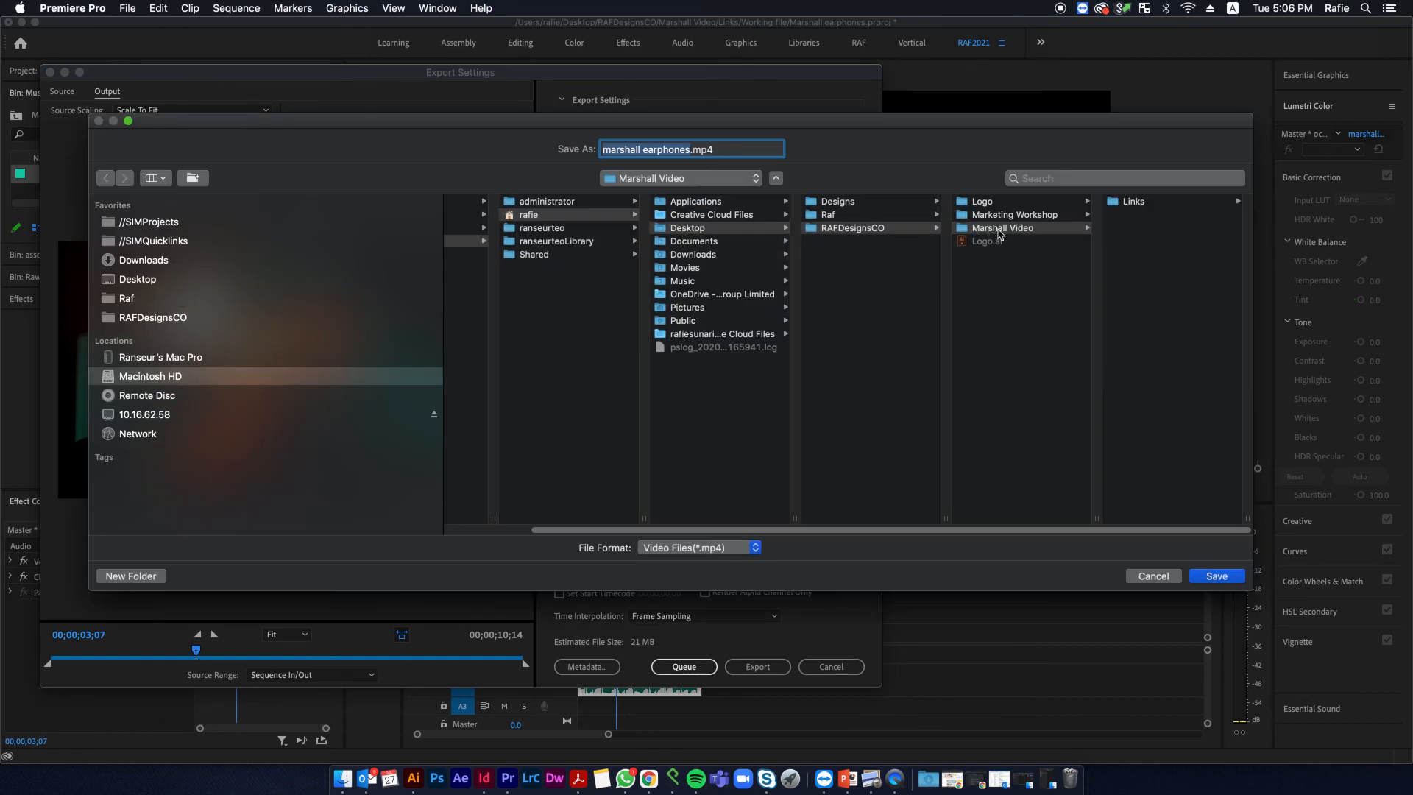
{"action": "left_click", "coordinate": [991, 234]}
{"action": "key", "text": "Return"}
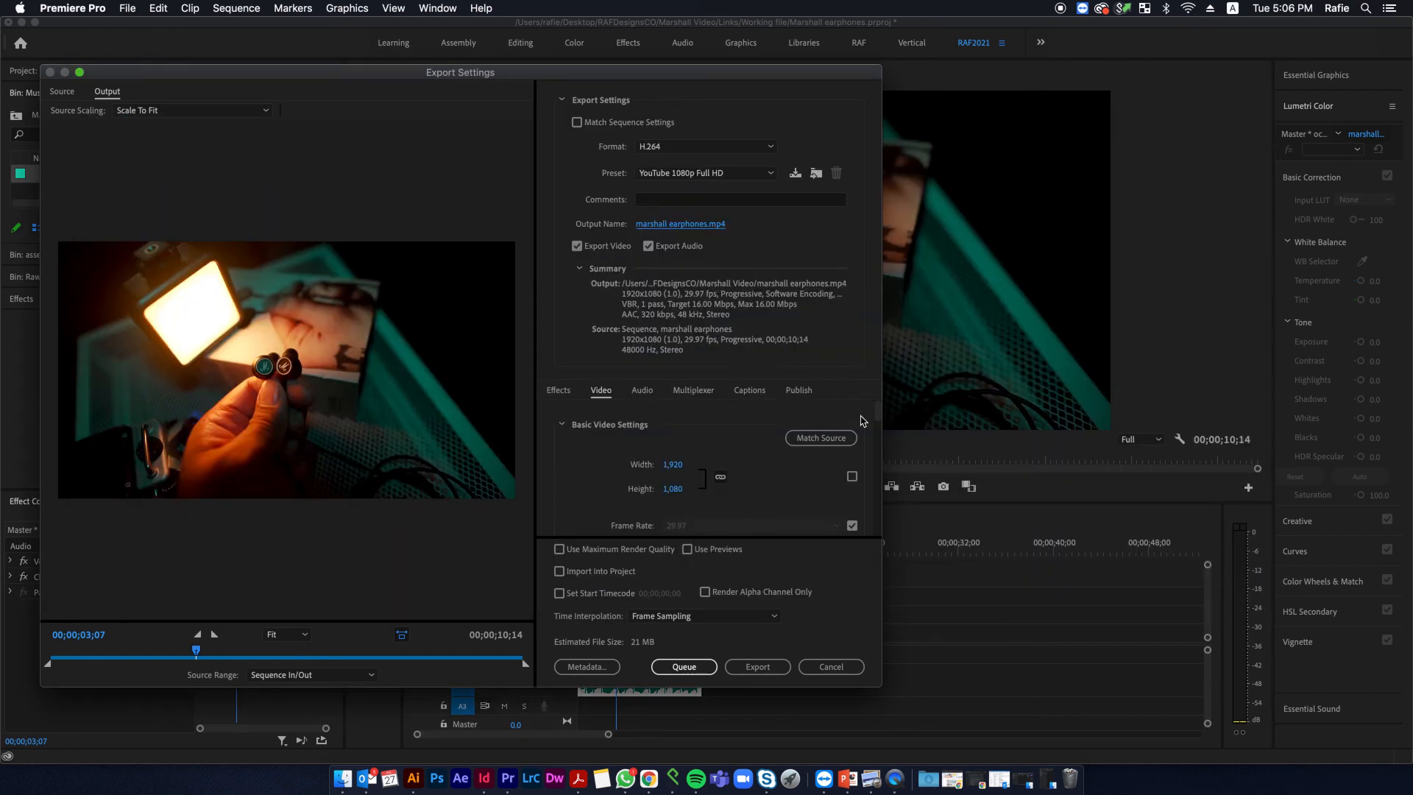
{"action": "left_click_drag", "start_coordinate": [877, 416], "coordinate": [877, 552]}
{"action": "left_click", "coordinate": [755, 668]}
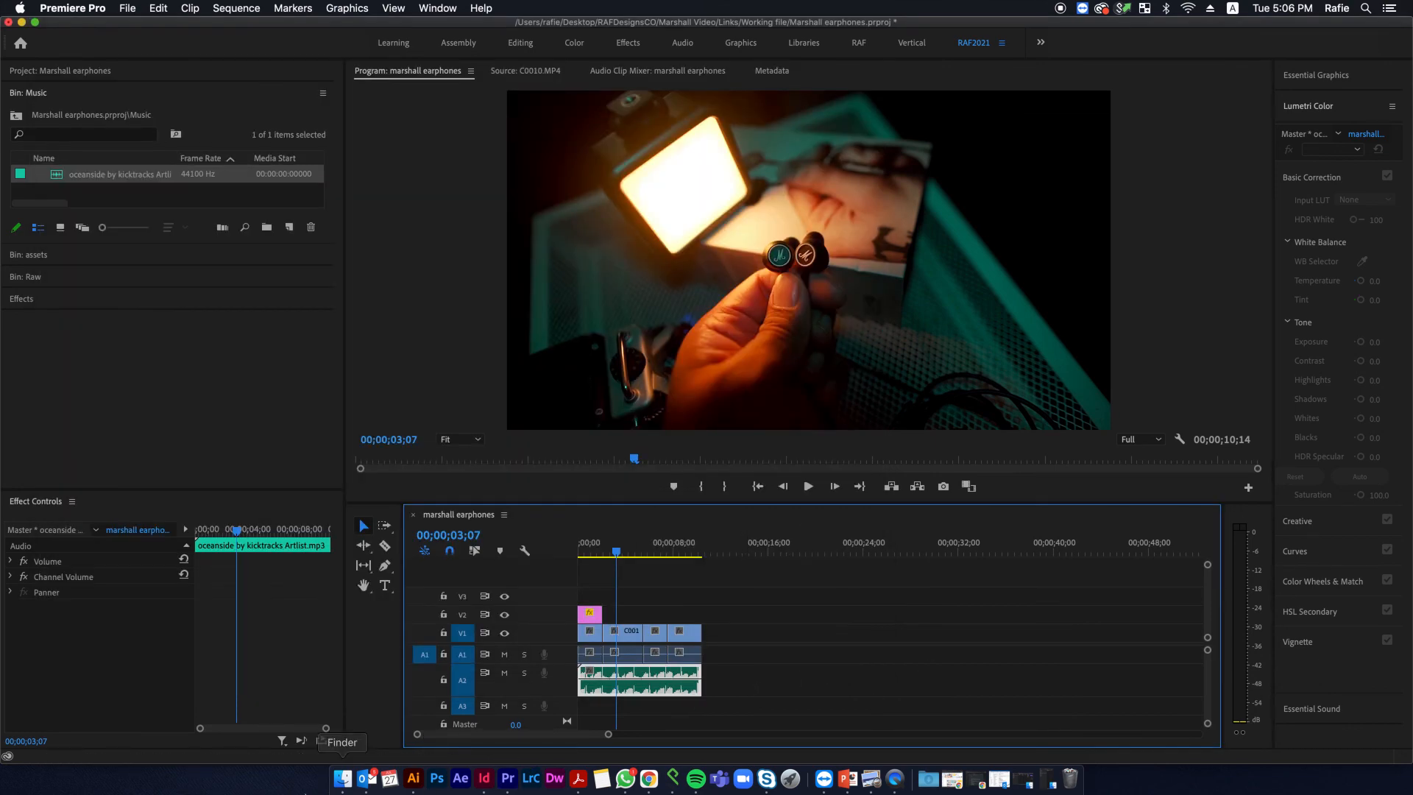
- Switch to Finder, open the exported marshall earphones.mp4 in QuickTime Player and play it
{"action": "left_click", "coordinate": [342, 779]}
{"action": "double_click", "coordinate": [599, 351]}
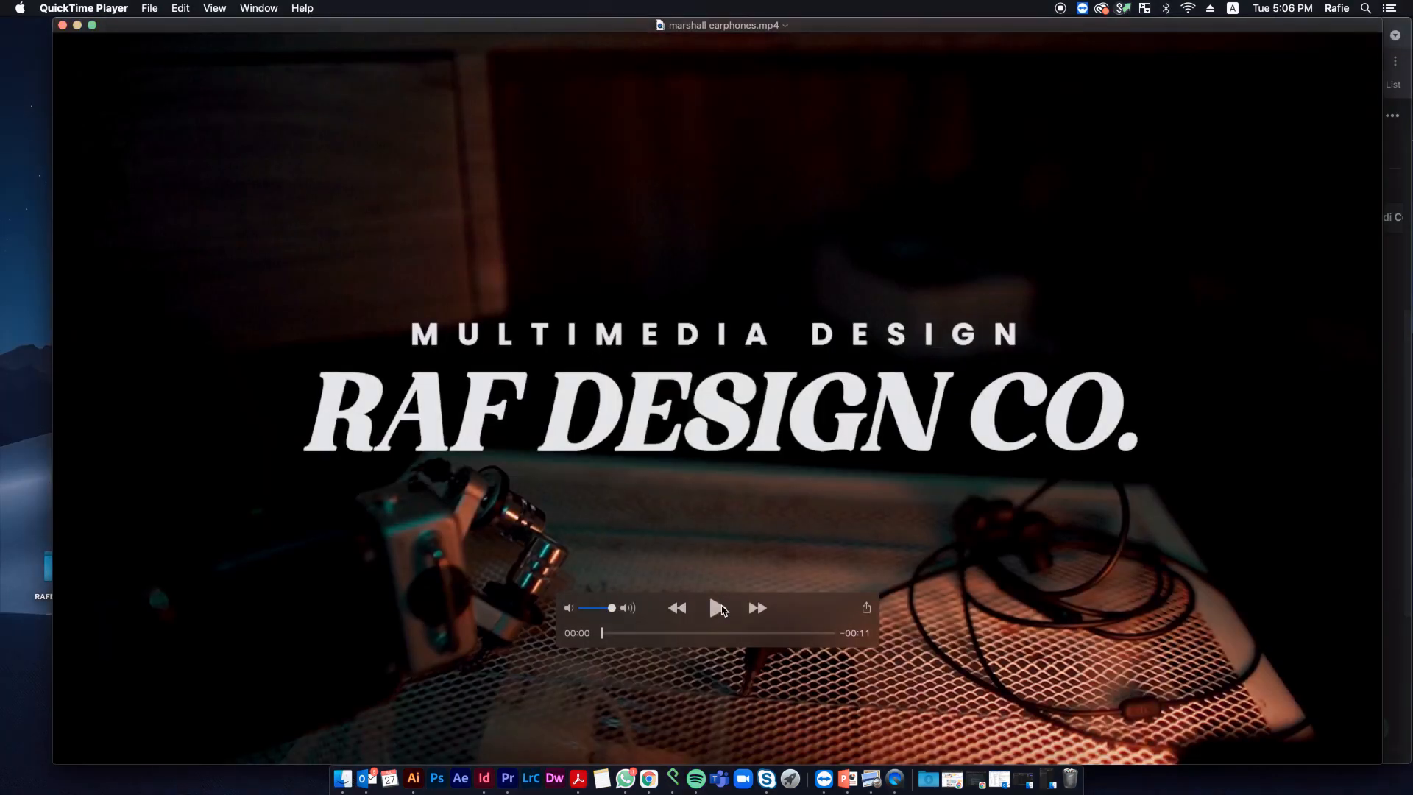
{"action": "left_click", "coordinate": [718, 607]}
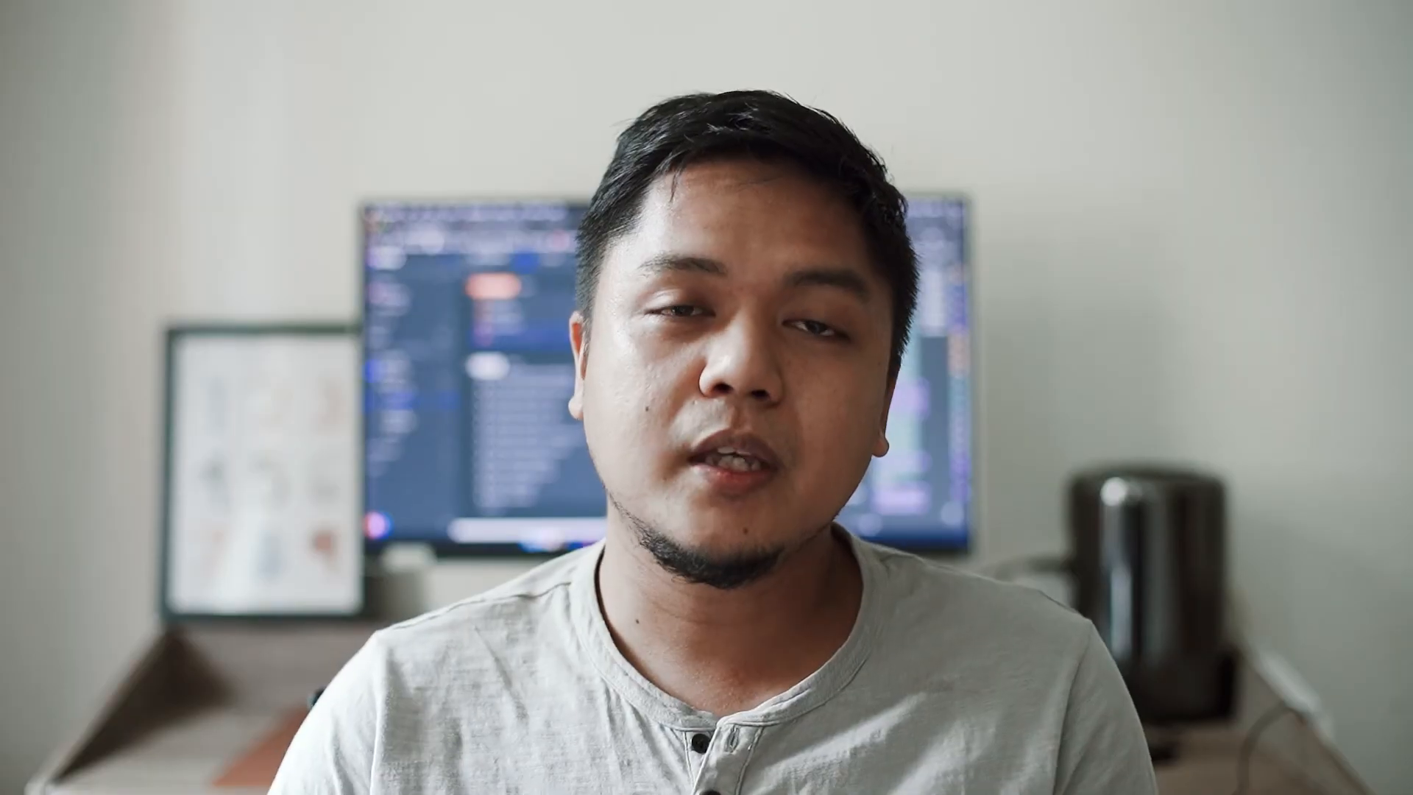